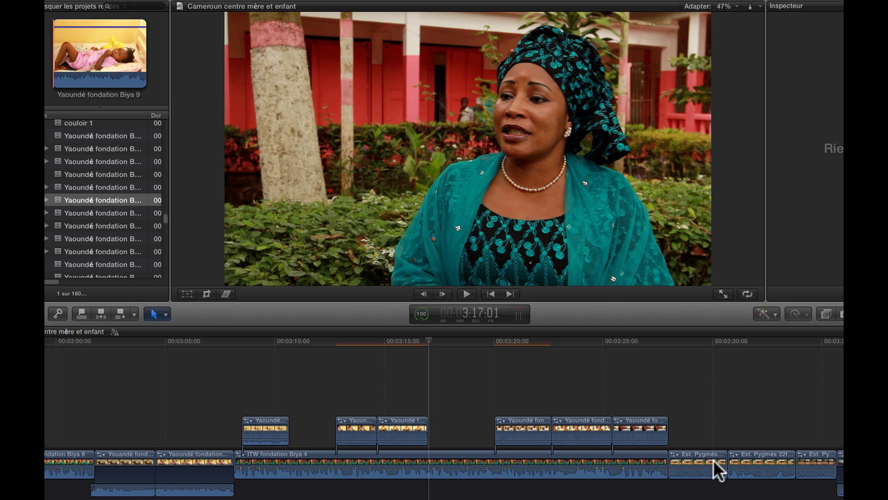
Step: Apply the Fondu enchaîné transition to the single connected clip above the start of ITW fondation Biya 4
scroll(735, 465, "right", 3)
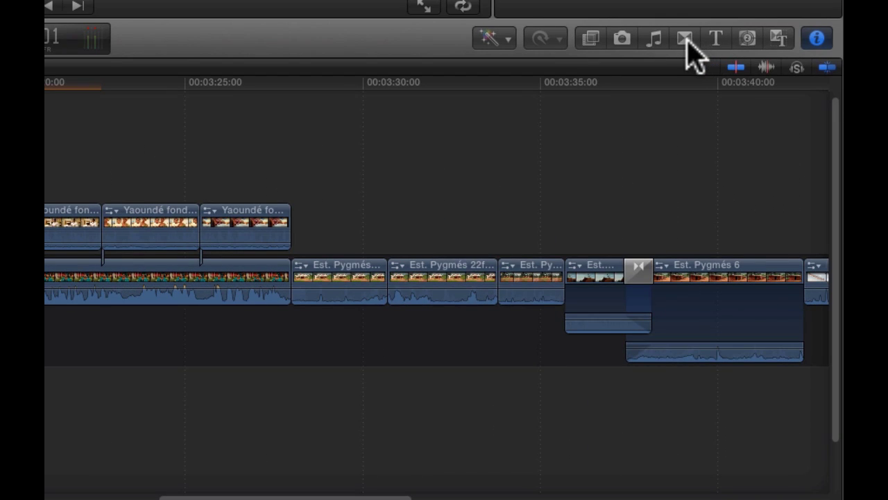
left_click(685, 39)
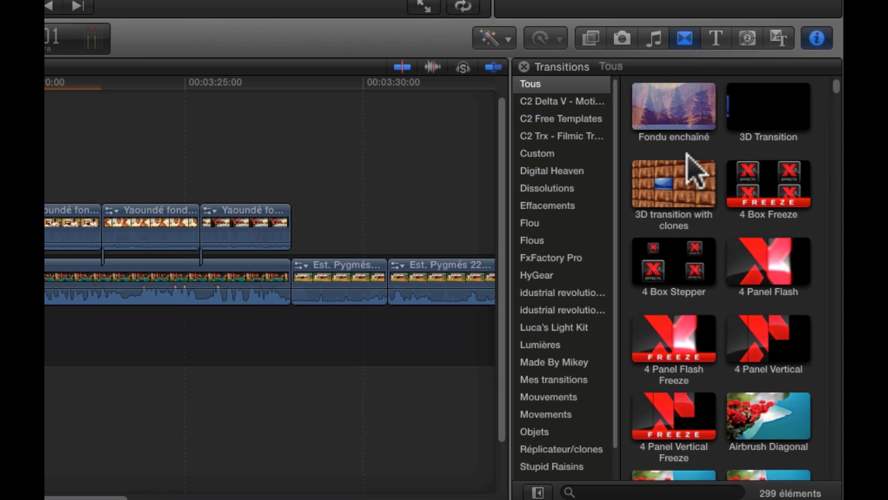
left_click_drag(682, 114, 367, 226)
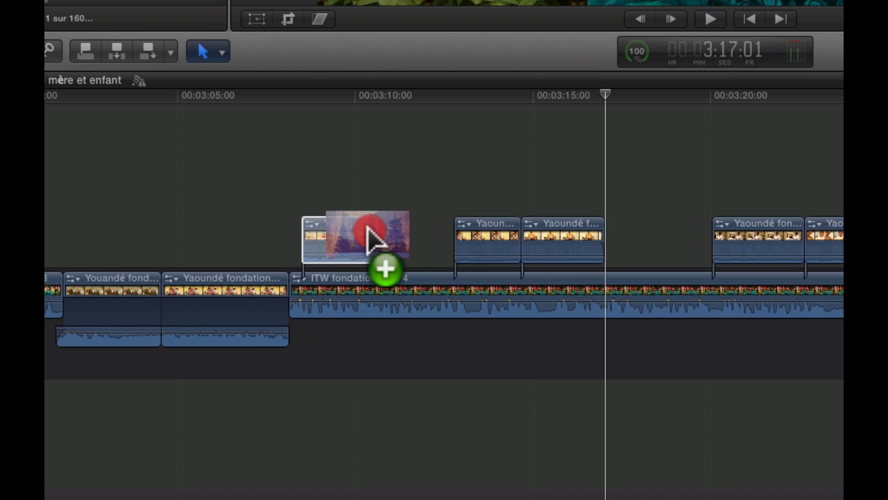
left_click_drag(368, 228, 367, 230)
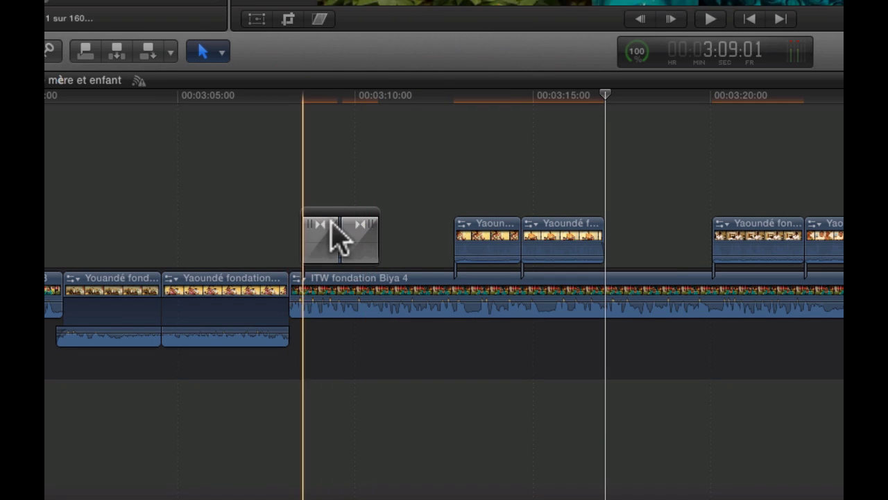
Step: Delete the dissolves at the end and start of that connected clip
left_click(360, 260)
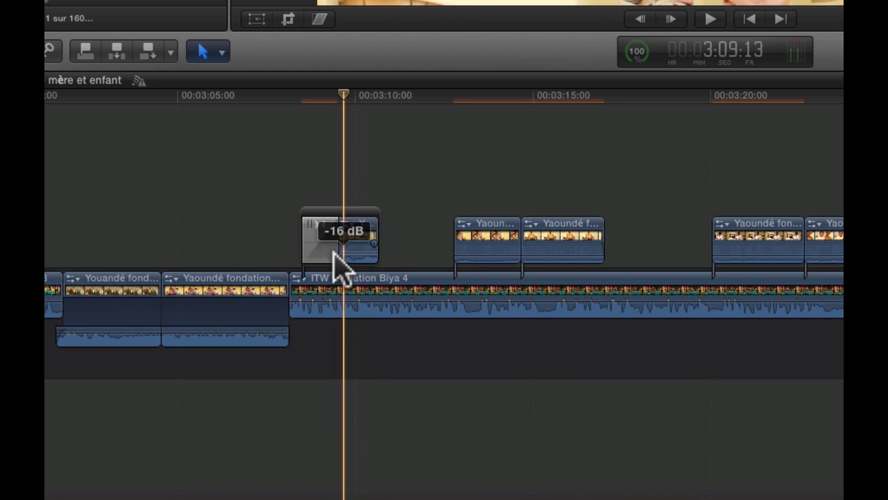
left_click(333, 253)
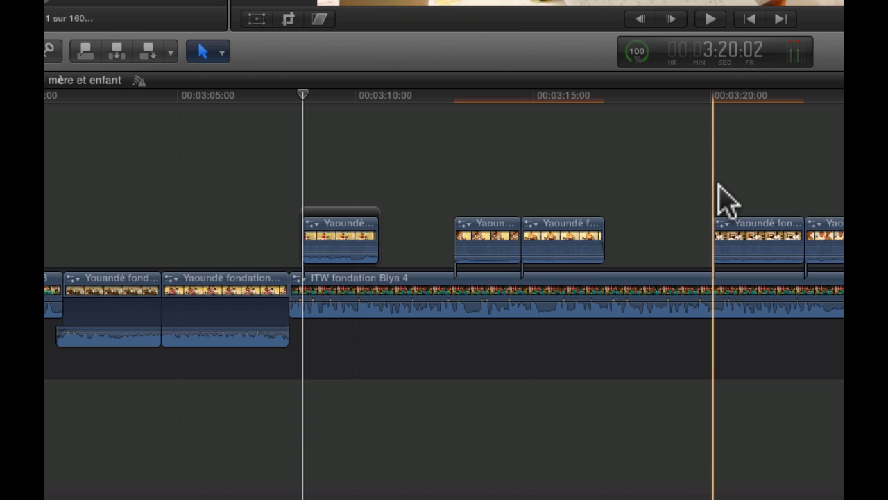
Step: Group the three adjacent connected clips starting near 00:03:20:00 into a storyline
left_click_drag(683, 182, 887, 248)
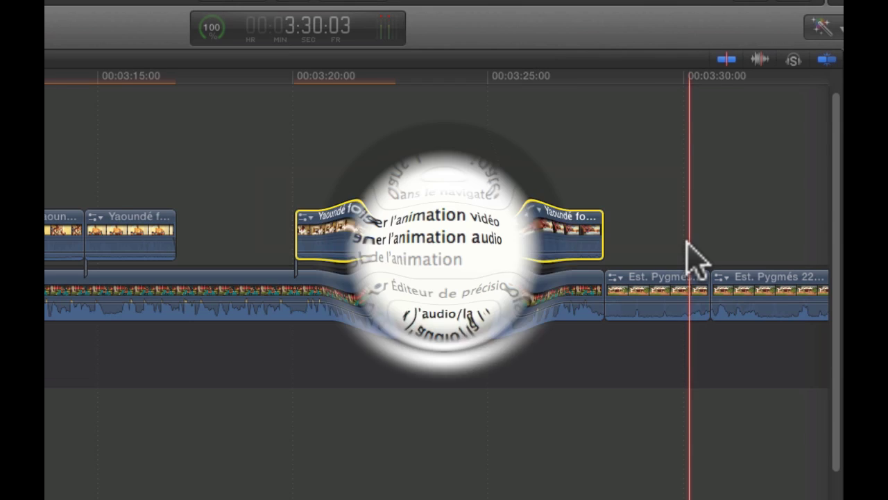
left_click(301, 28)
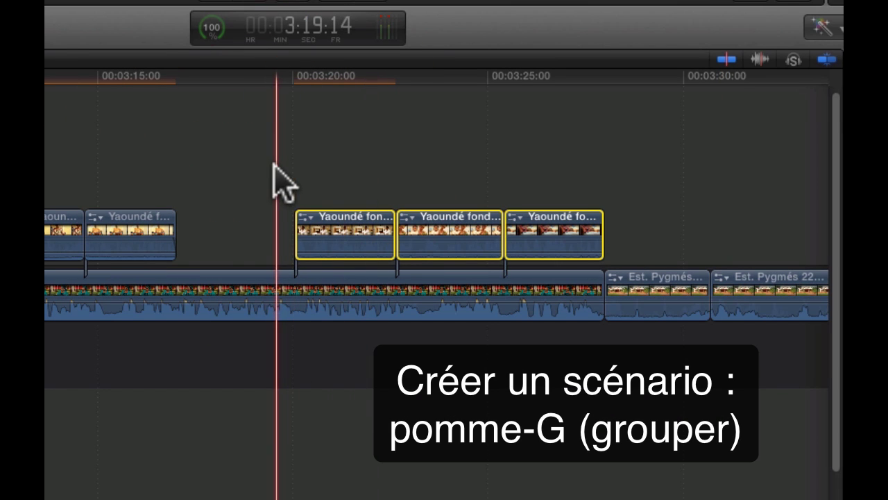
scroll(283, 160, "right", 1)
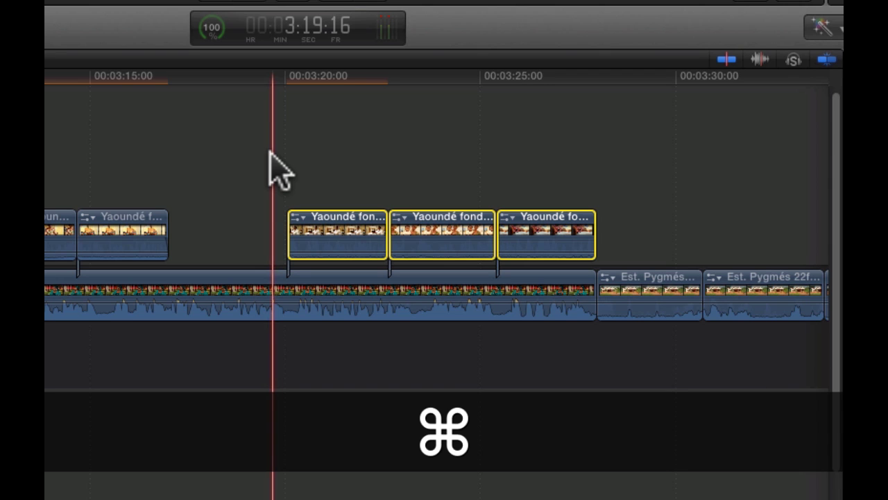
key("super+g")
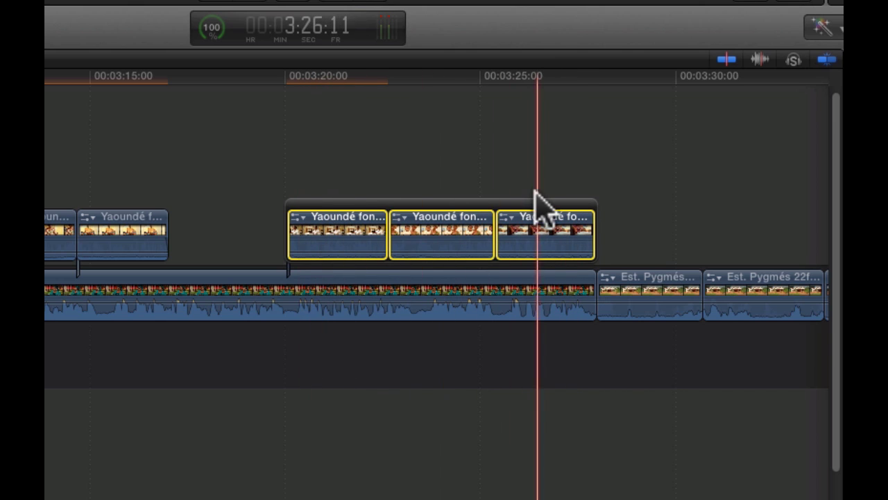
left_click(654, 201)
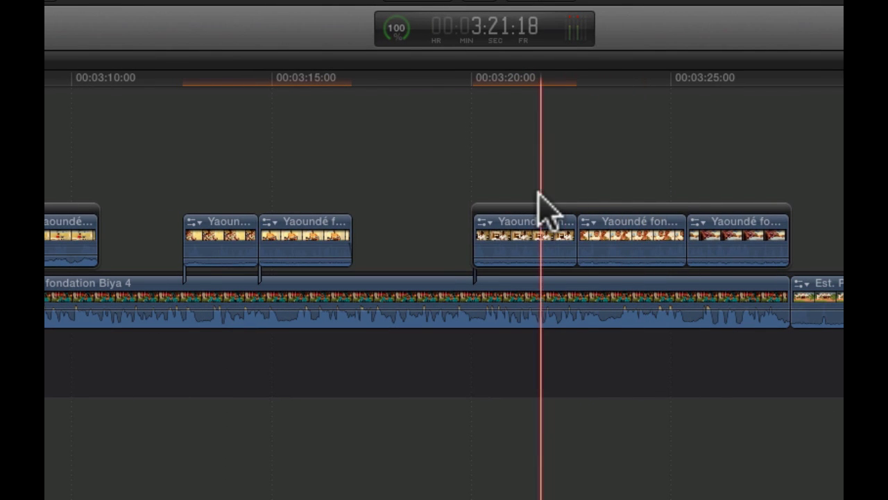
Step: Undo the three-clip grouping and group all five connected clips between about 00:03:13 and 00:03:27 into one storyline
key("super+z")
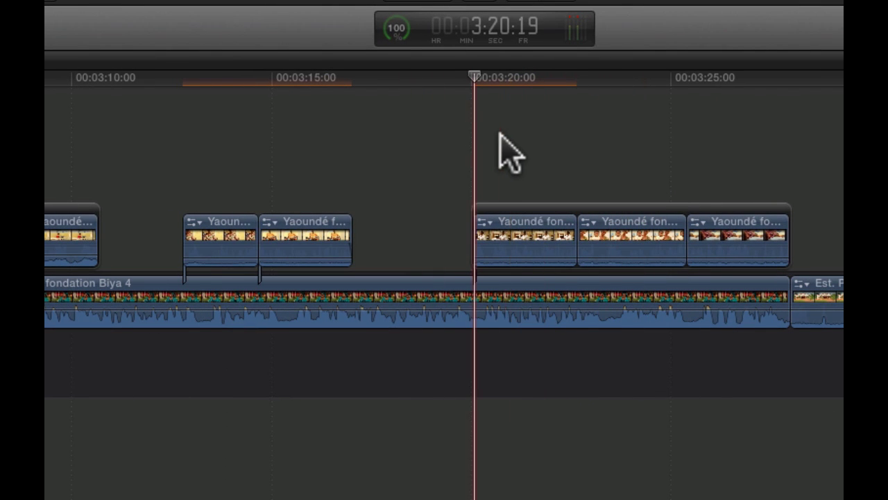
left_click_drag(175, 175, 824, 239)
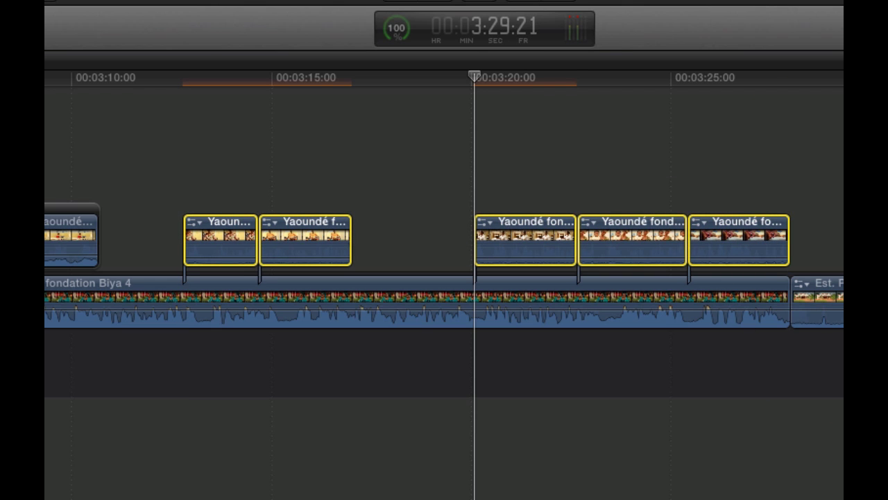
key("super+g")
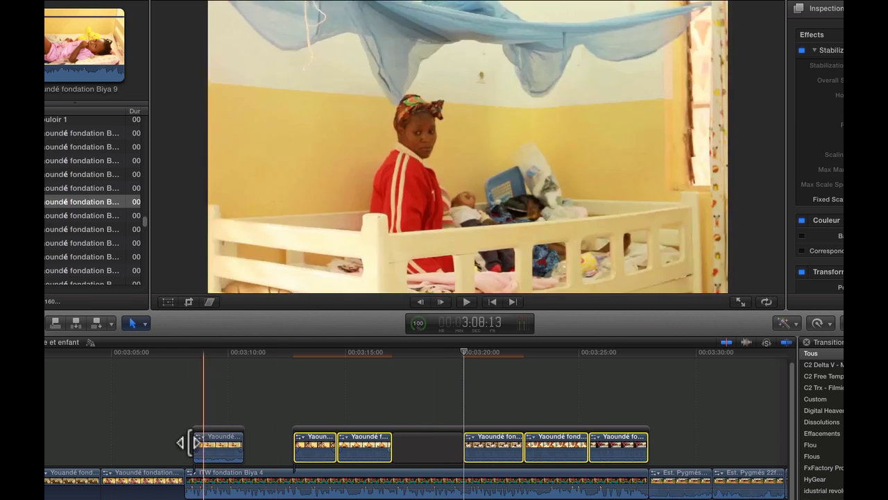
Step: Select the single-clip storyline near 00:03:09 and break it apart into an ordinary connected clip
left_click(217, 444)
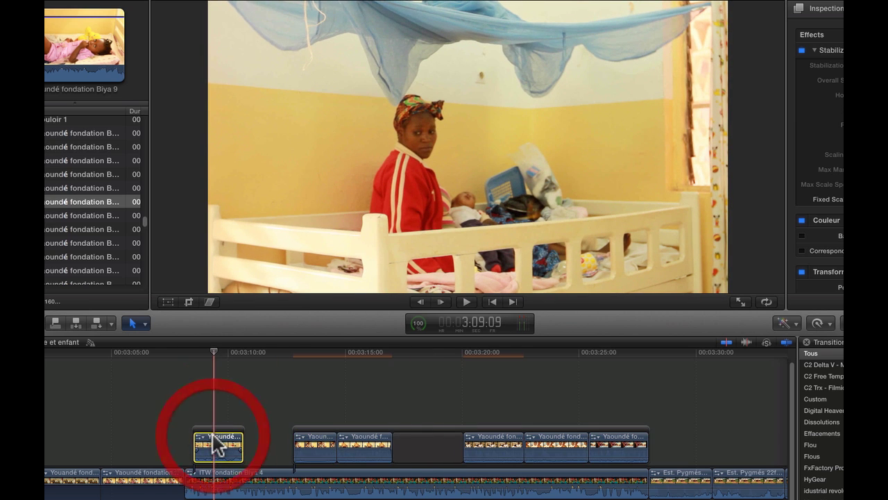
left_click(233, 429)
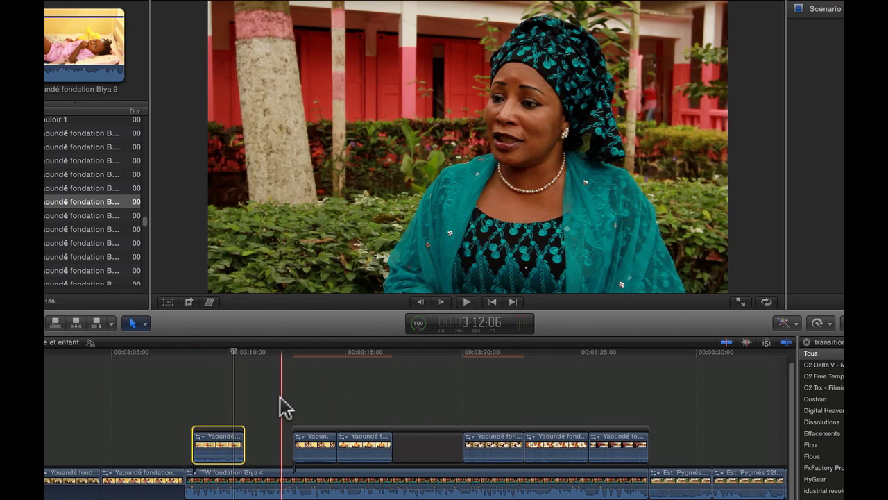
left_click(241, 2)
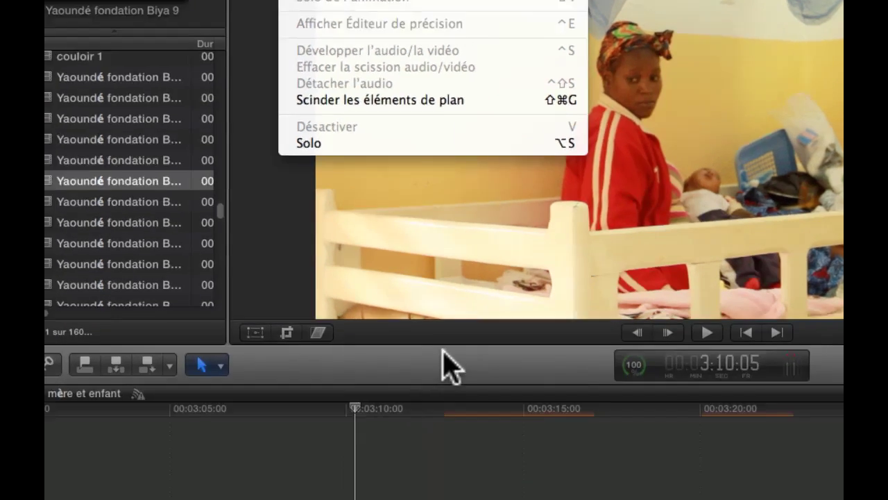
key("shift+super+g")
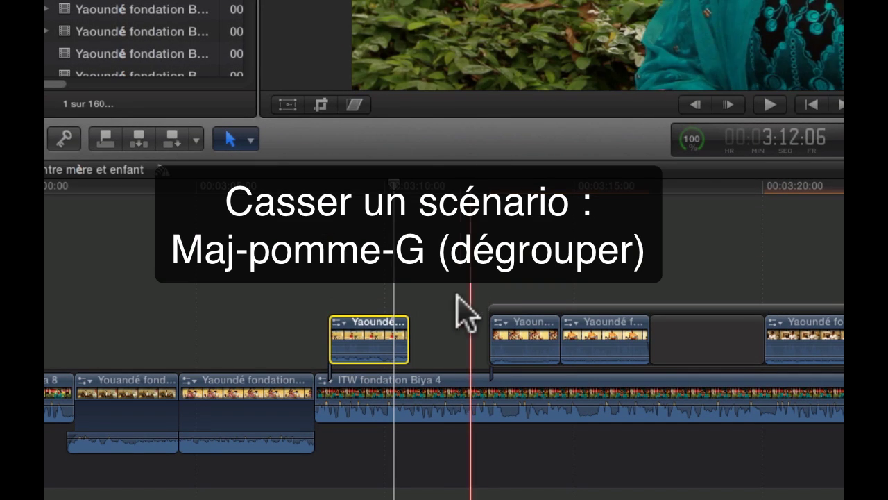
left_click(367, 331)
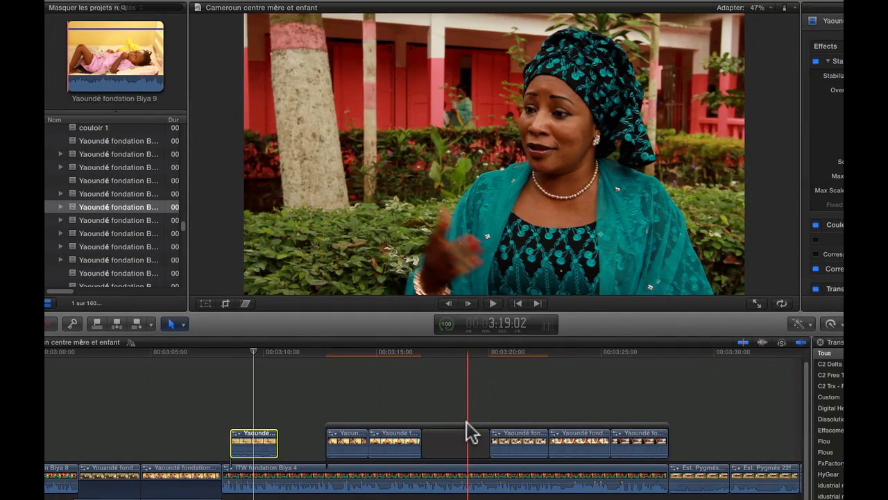
Step: Move the whole five-clip storyline earlier along the timeline, then reposition it to start near 00:03:15:00
left_click_drag(467, 422, 265, 370)
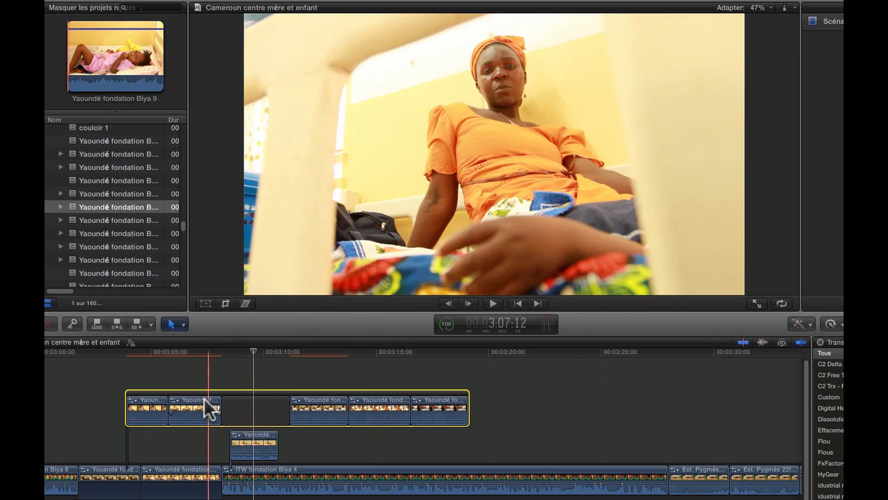
left_click_drag(204, 392, 449, 409)
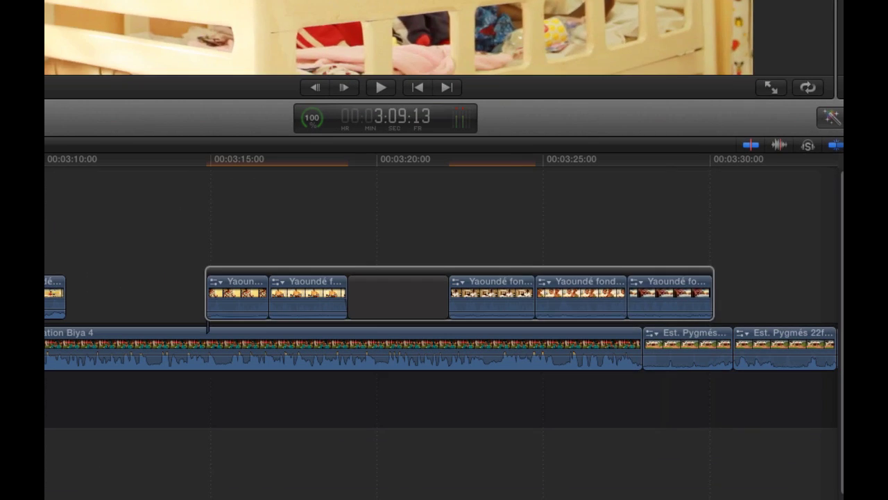
Step: Shorten the end of the first clip after the storyline's gap, then roll the two following cuts earlier with the Trim tool
left_click_drag(598, 436, 588, 427)
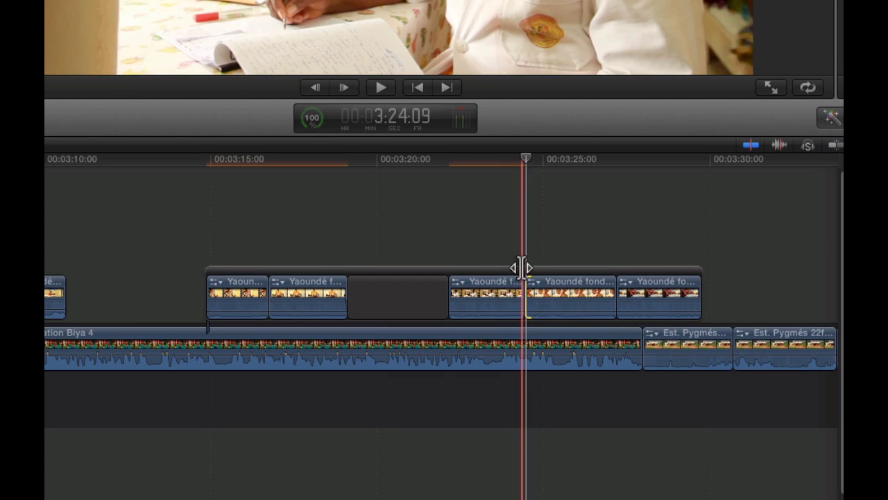
left_click(585, 441)
mouse_move(515, 293)
left_mouse_down()
mouse_move(547, 292)
mouse_move(496, 291)
mouse_move(560, 292)
mouse_move(497, 294)
mouse_move(518, 292)
mouse_move(497, 292)
mouse_move(510, 291)
left_mouse_up()
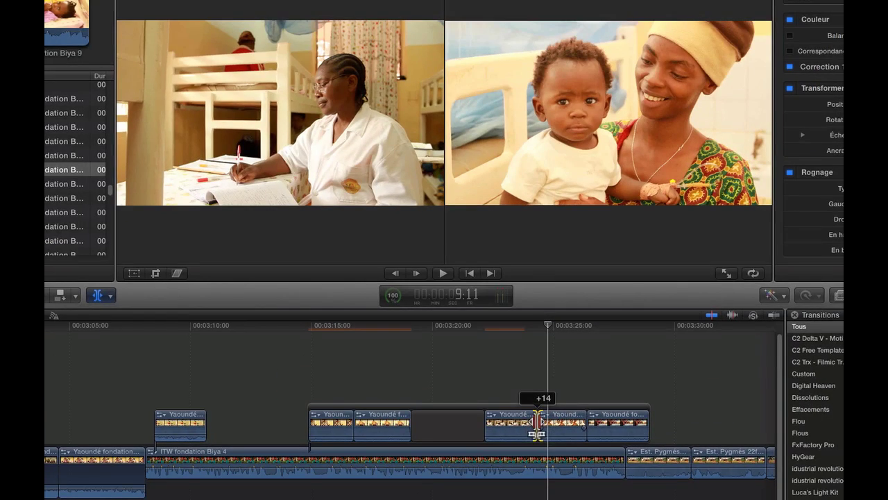
mouse_move(538, 422)
left_mouse_down()
mouse_move(521, 423)
mouse_move(532, 423)
left_mouse_up()
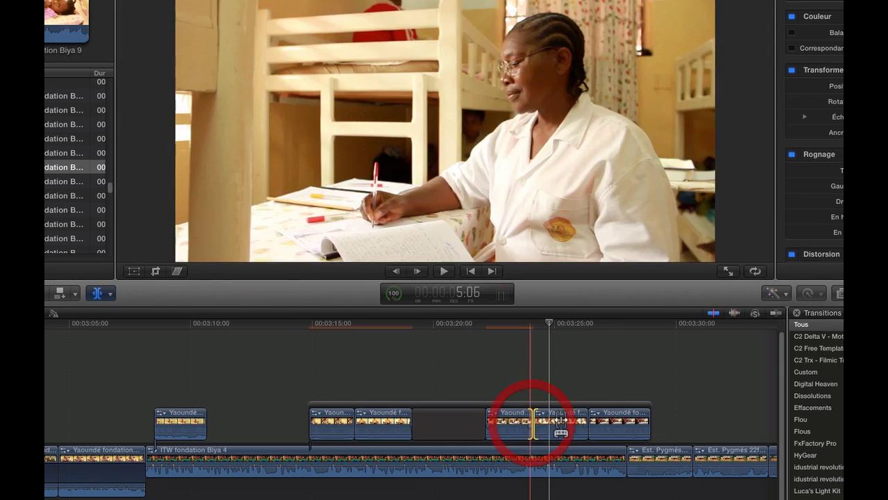
left_click_drag(587, 418, 586, 418)
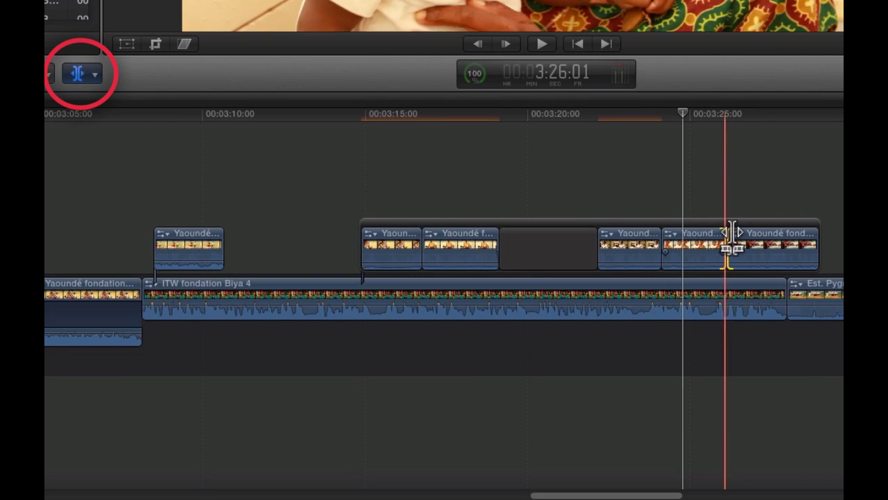
Step: Return to the selection tool and move the storyline's last clip ahead of the clip before it
key("a")
left_click(756, 188)
left_click_drag(767, 248, 656, 251)
Step: Trim the start of the moved clip inward by about one second, leaving a gap before it in the storyline
left_click_drag(665, 221, 627, 244)
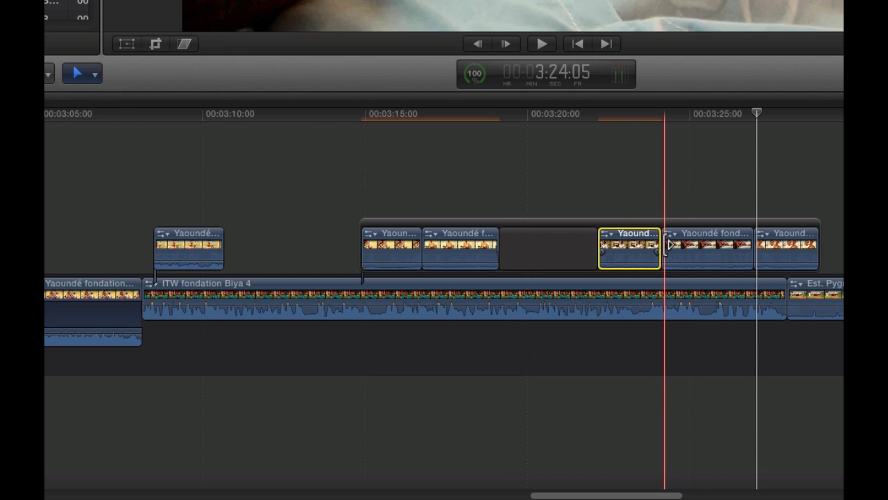
left_click_drag(666, 242, 706, 247)
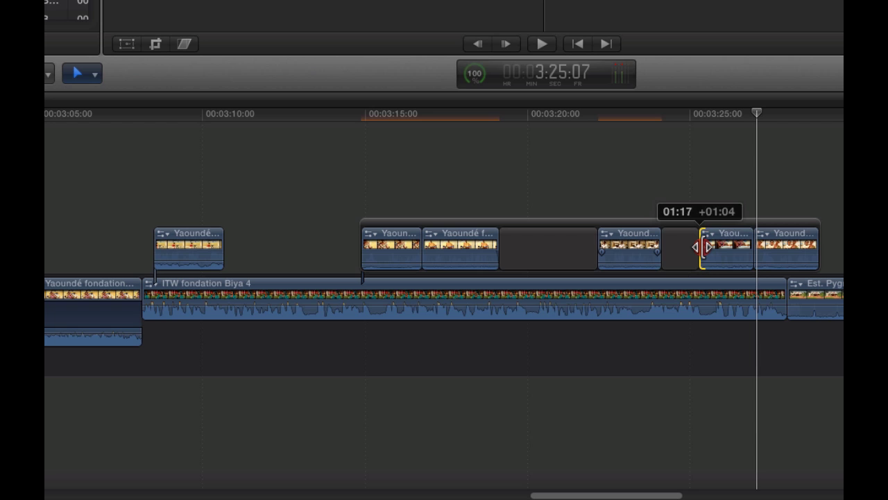
mouse_move(706, 247)
left_mouse_down()
mouse_move(669, 251)
mouse_move(714, 248)
left_mouse_up()
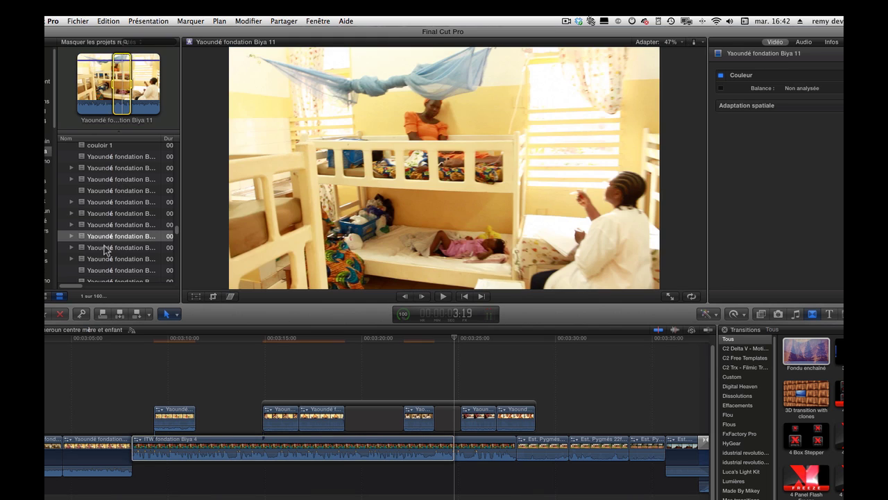
Step: Fill the new storyline gap with the Yaoundé fondation Biya 12 clip, replacing it from the start, and play the result
left_click(108, 247)
left_click(104, 100)
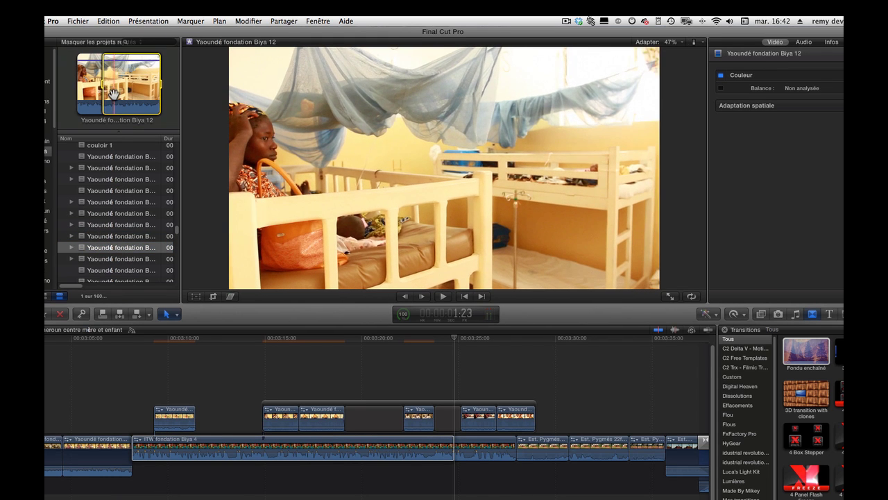
left_click_drag(217, 238, 443, 420)
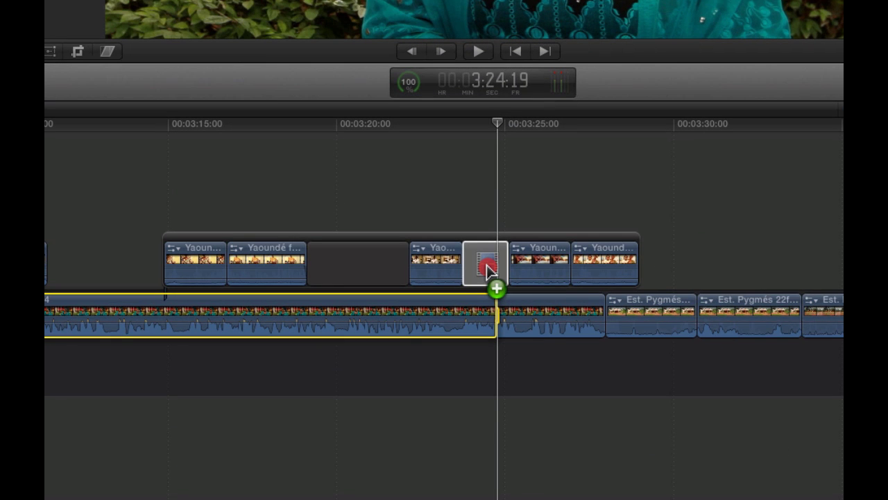
left_click_drag(485, 264, 476, 265)
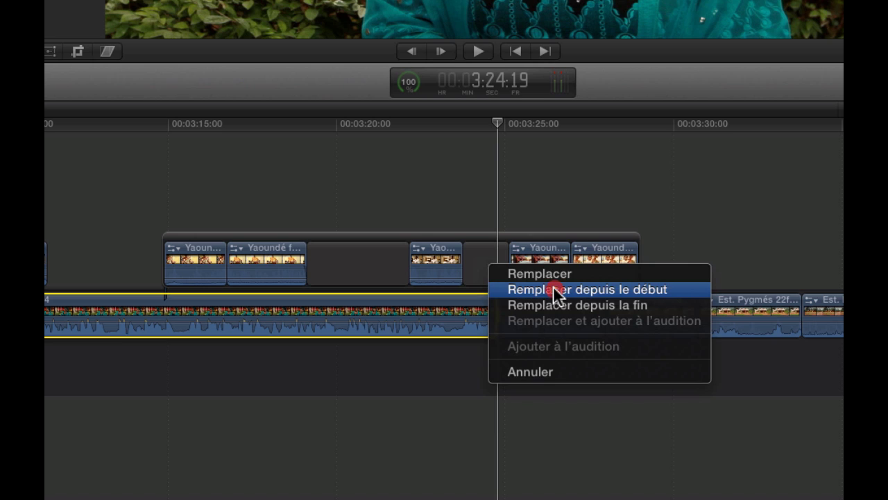
left_click(553, 289)
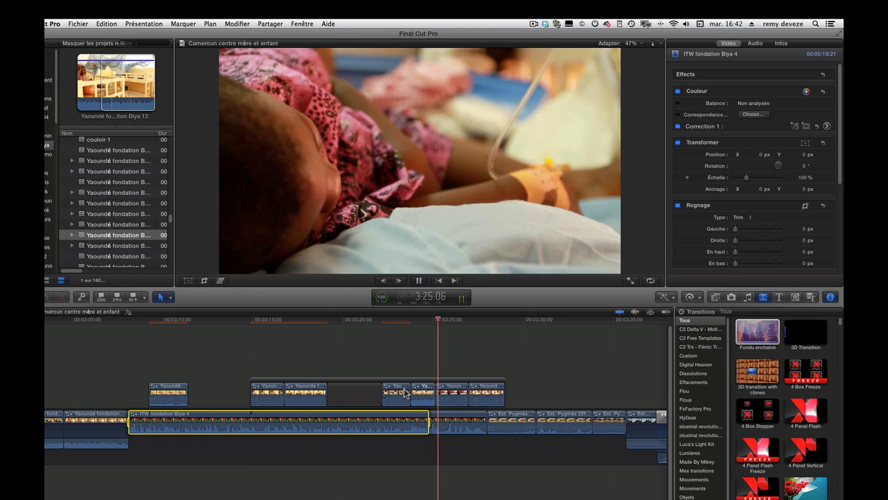
key("space")
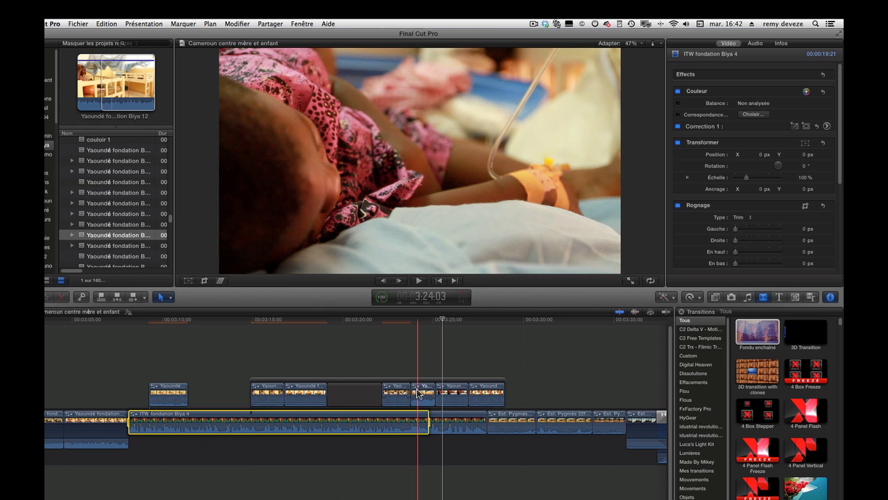
left_click(455, 347)
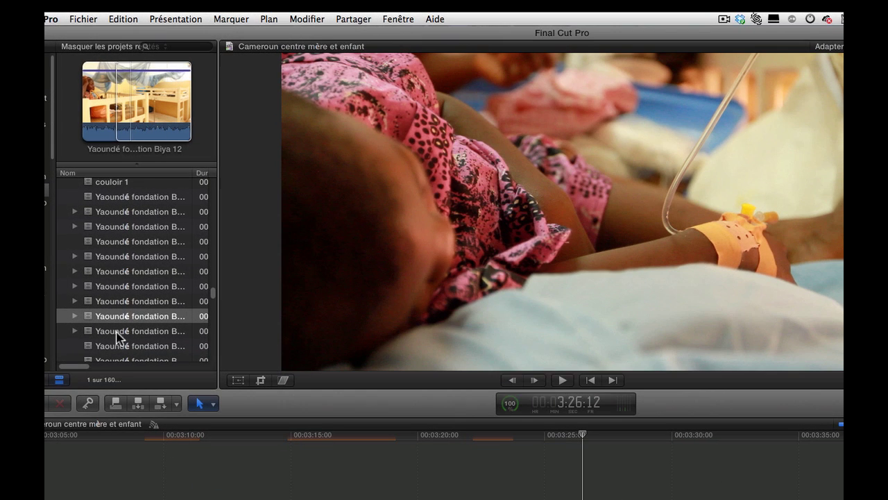
Step: Preview Yaoundé fondation Biya 13 and the clips after it, and mark a short range in Yaoundé fondation Biya 15
left_click(118, 333)
left_click(126, 127)
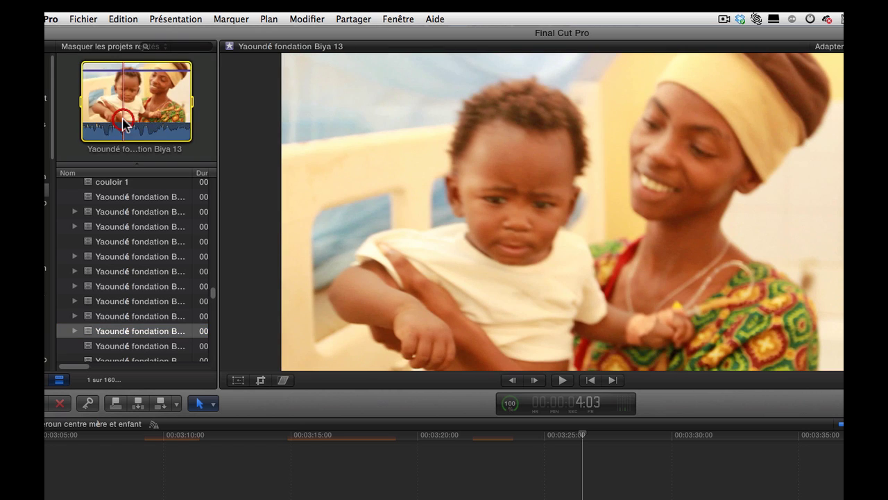
left_click(122, 347)
left_click(125, 127)
key("space")
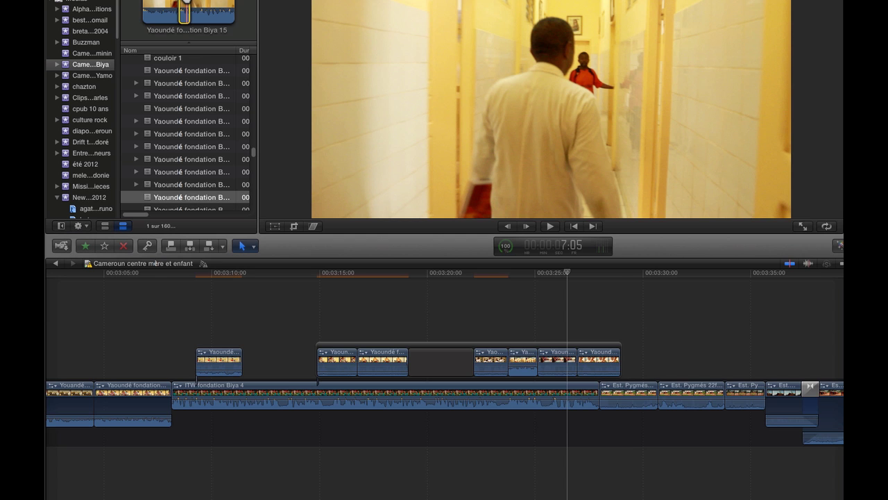
Step: Try appending the marked Biya 15 range to the end of the project, then to the end of the selected secondary storyline
key("e")
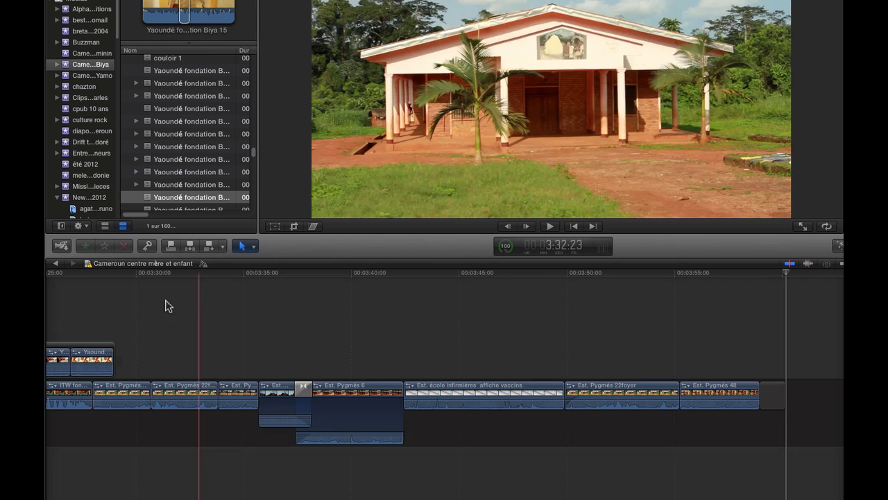
scroll(343, 332, "left", 10)
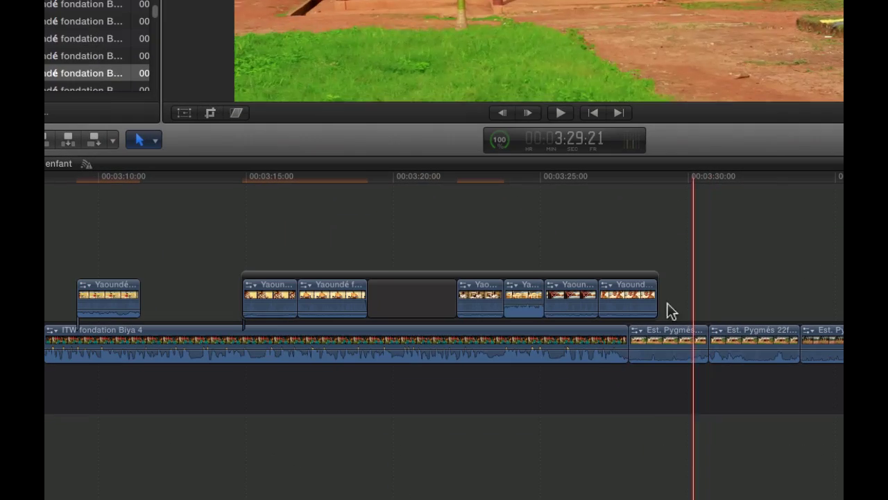
left_click(634, 283)
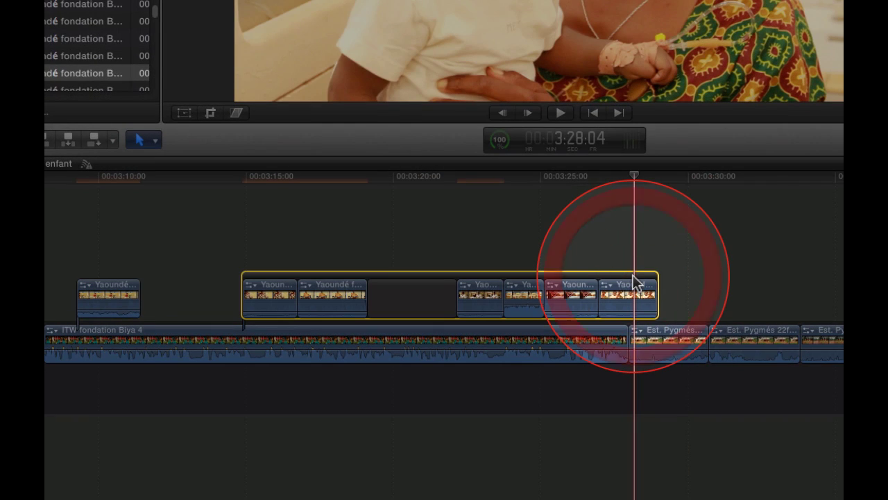
key("e")
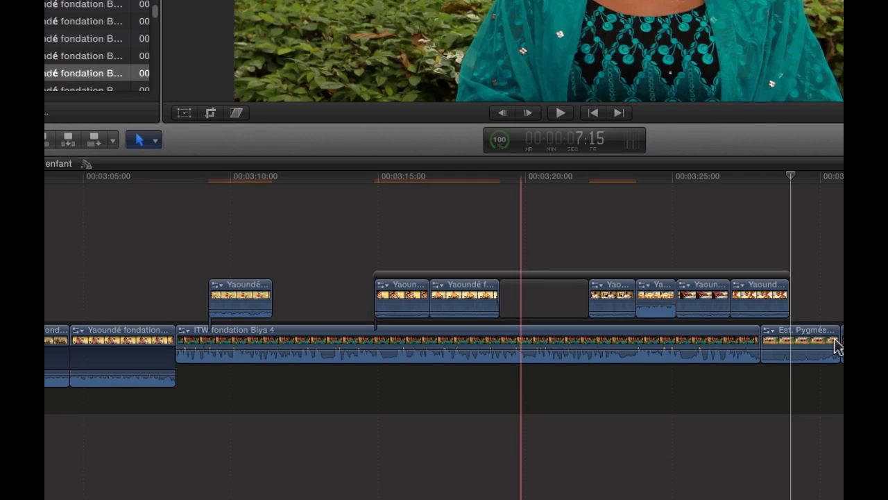
Step: Select only the storyline's last clip, append the marked Biya 15 range to the project's end, and undo the append
left_click(763, 281)
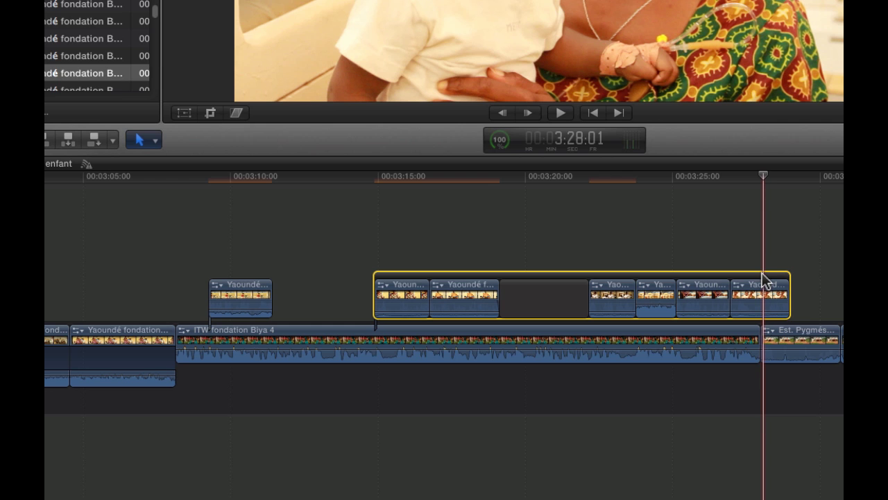
left_click(884, 288)
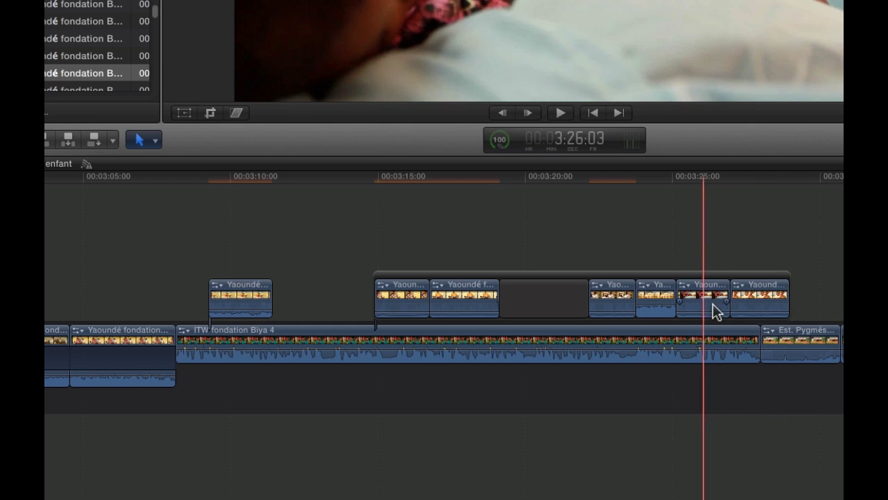
left_click(740, 304)
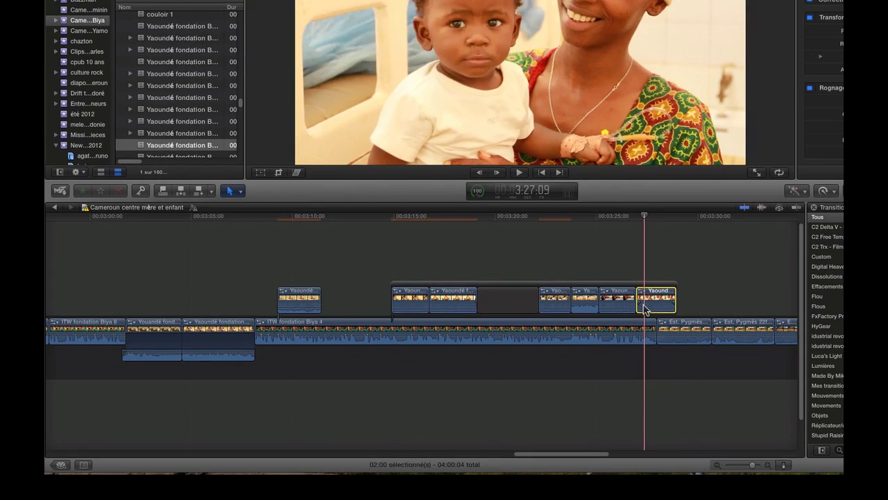
key("End")
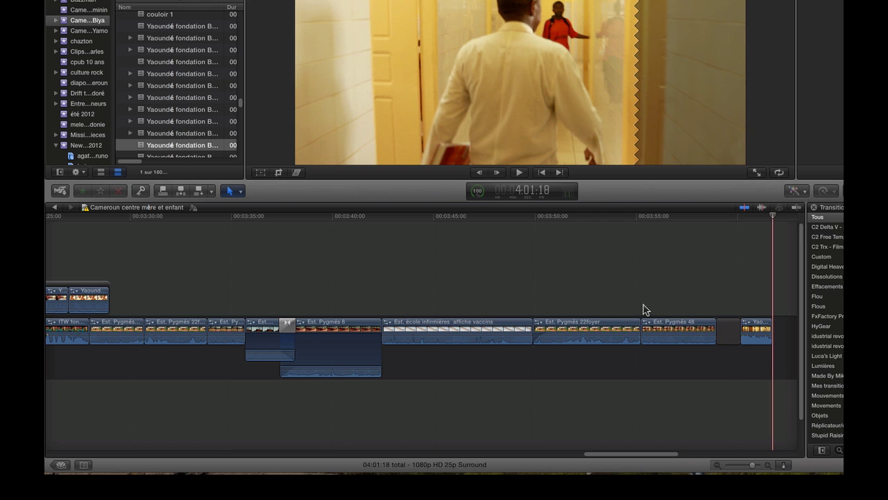
key("Up")
scroll(644, 310, "left", 10)
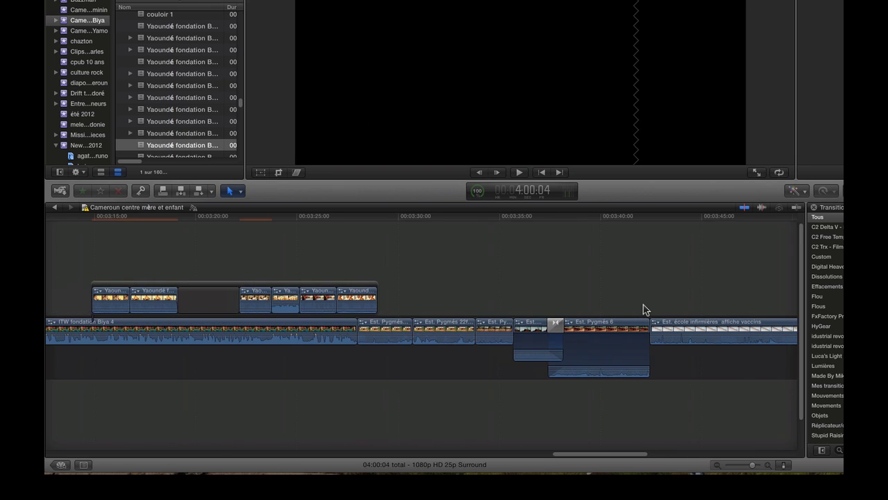
Step: Select the whole secondary storyline, append the marked Biya 15 range to its end, and delete the appended clip
left_click(612, 284)
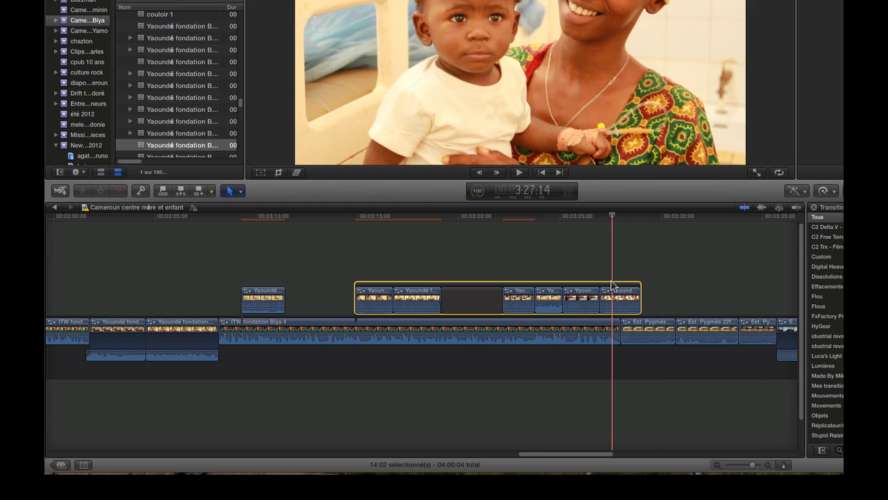
key("e")
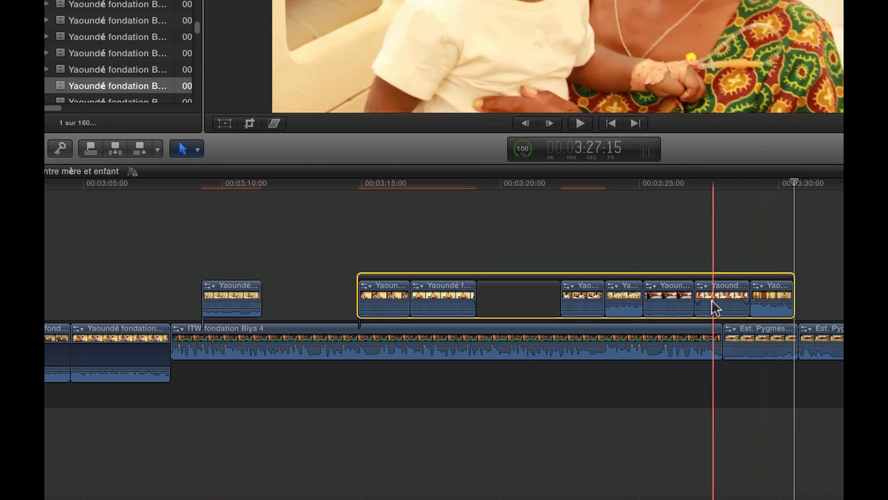
left_click(770, 303)
key("Delete")
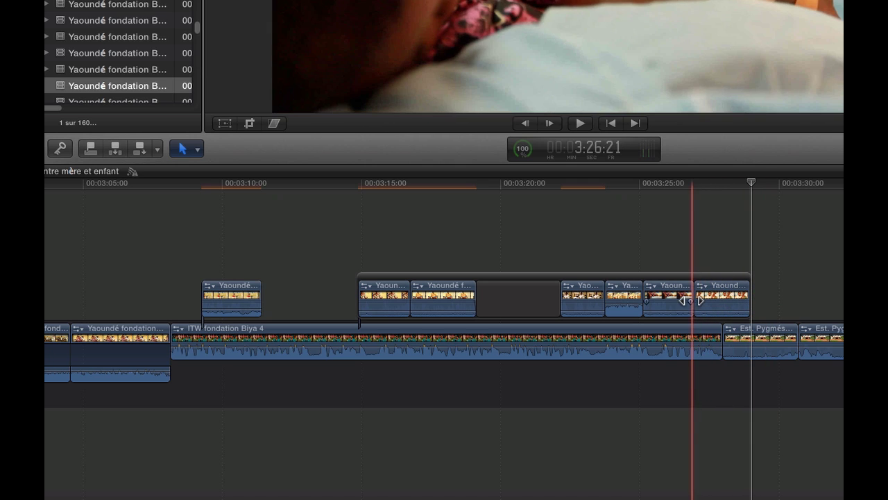
Step: Add the Biya 15 range after the storyline's last clip once more and remove it again
left_click(646, 279)
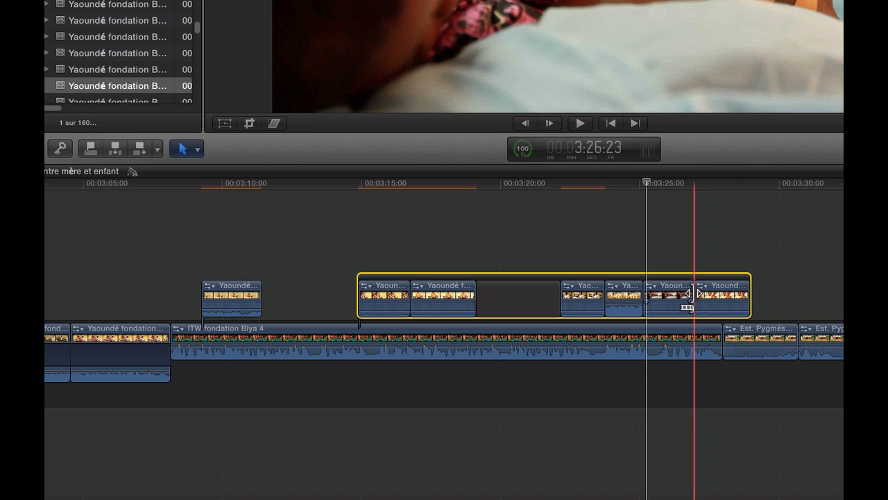
key("w")
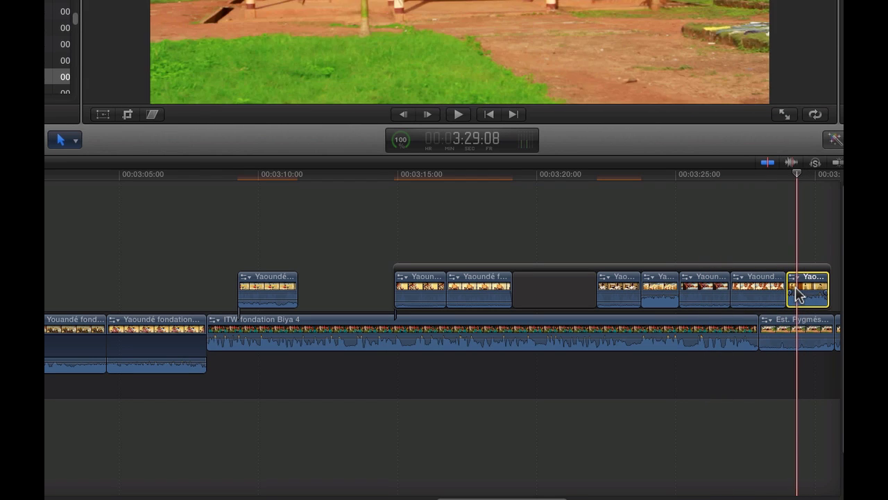
key("Delete")
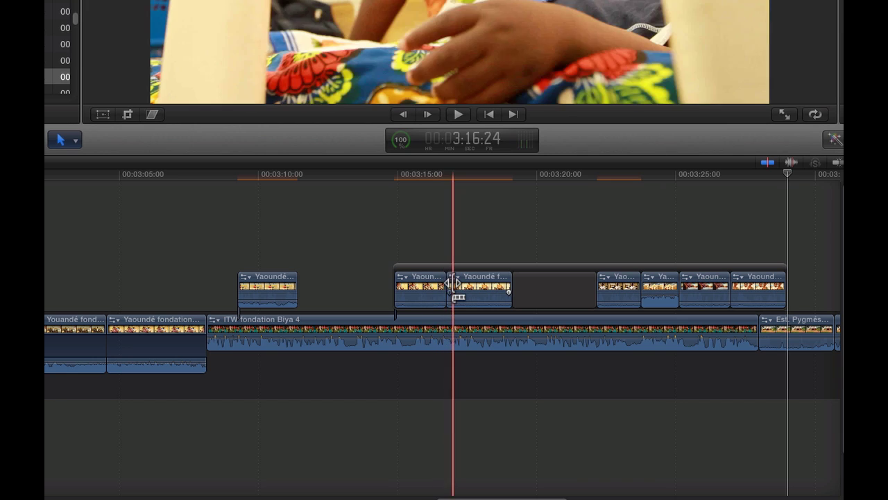
Step: Insert the Biya 15 range between the storyline's first two clips with the storyline selected, then delete the inserted clip
left_click(484, 273)
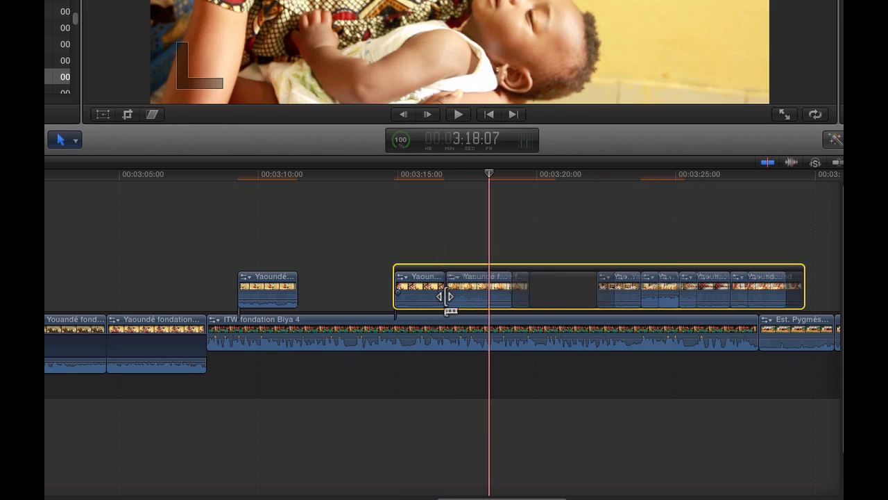
key("super+v")
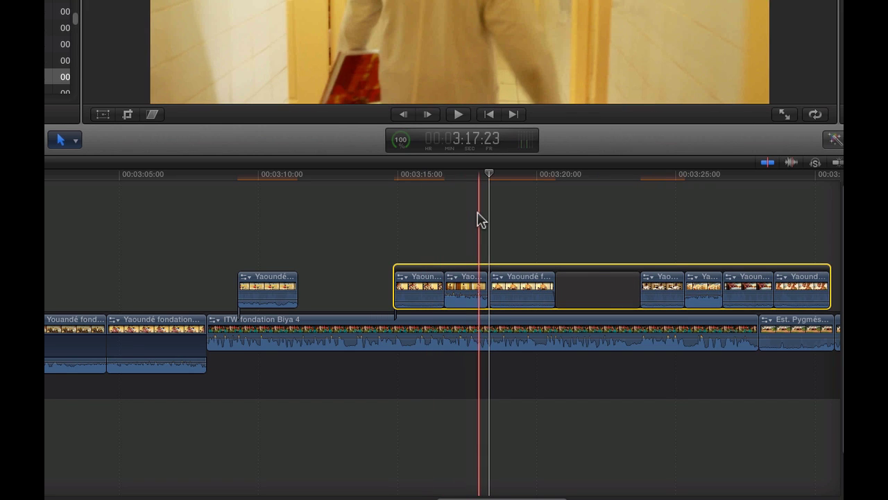
left_click(474, 285)
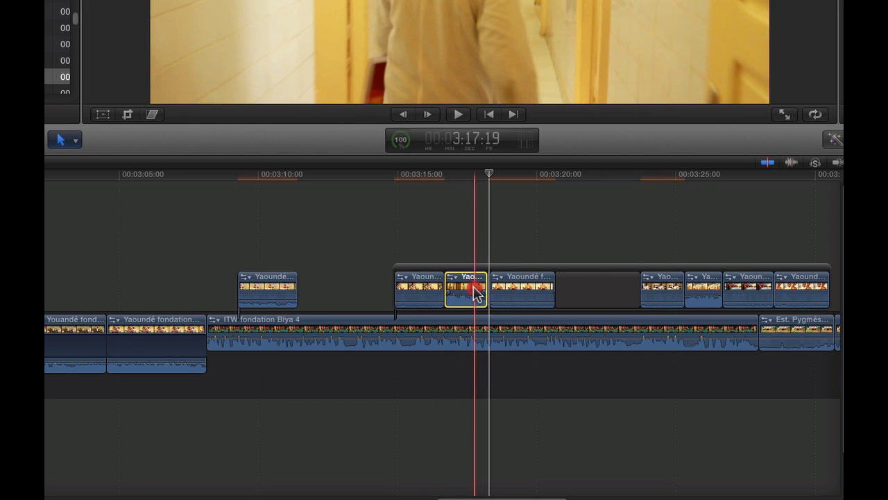
key("Delete")
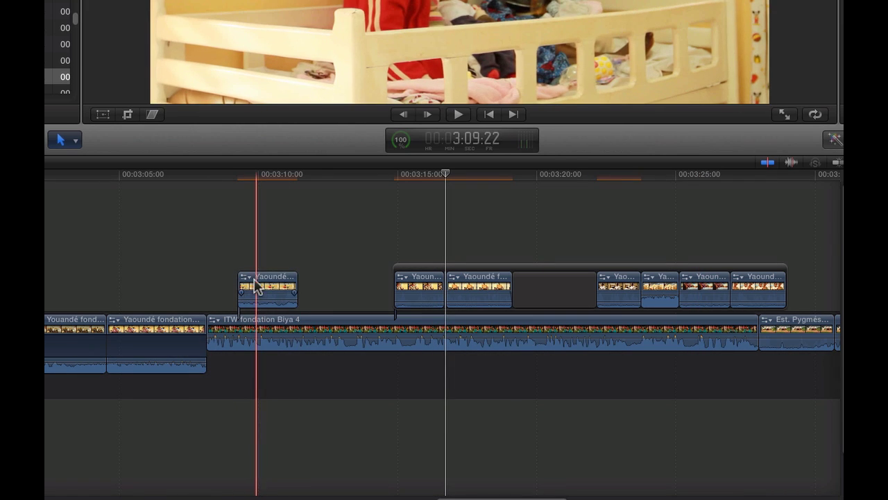
left_click_drag(256, 285, 252, 240)
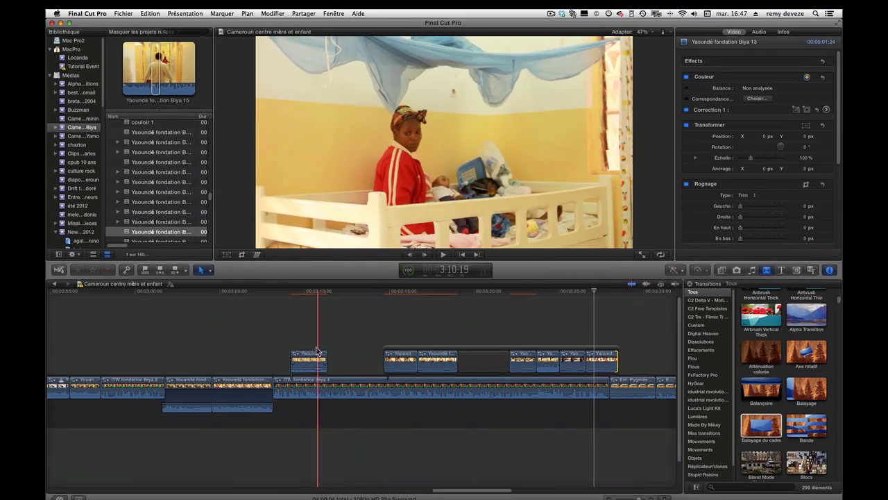
left_click(282, 331)
Step: Play the earlier section from about 2:26 to 2:39, covering the gap's connected clip and the shots over the Youandé fondartion Biya 3 audio
scroll(279, 332, "left", 3)
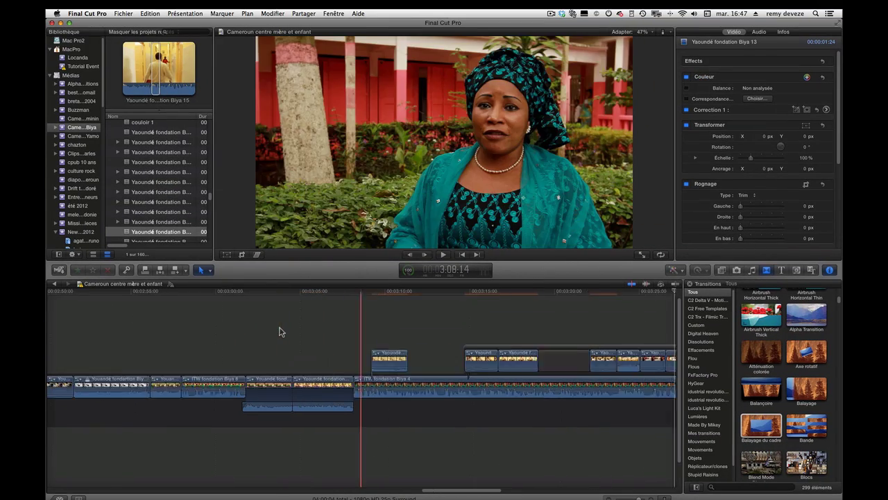
scroll(282, 333, "left", 5)
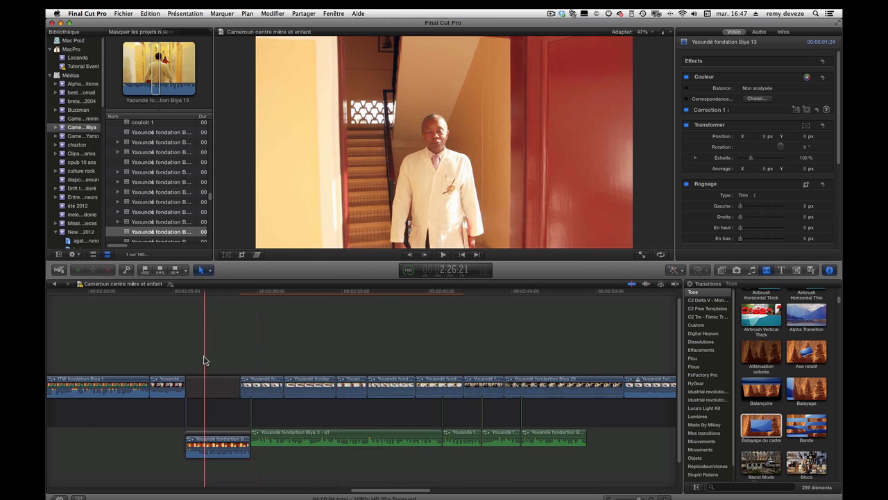
key("space")
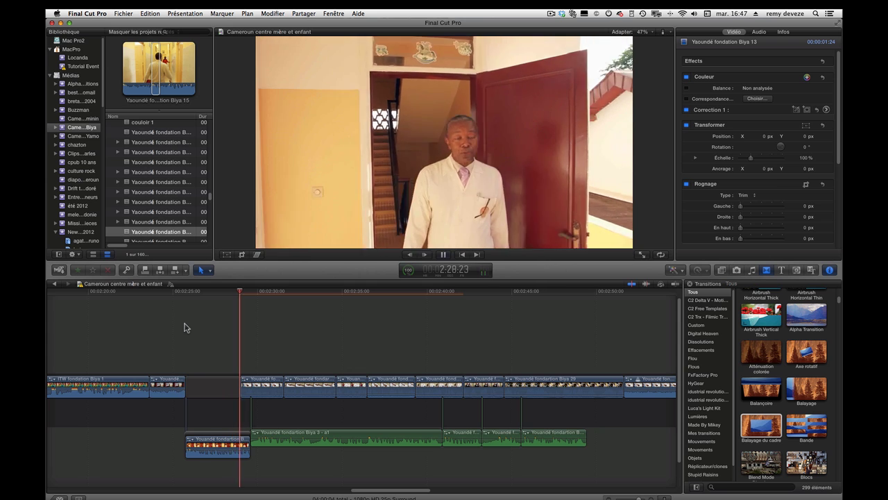
key("space")
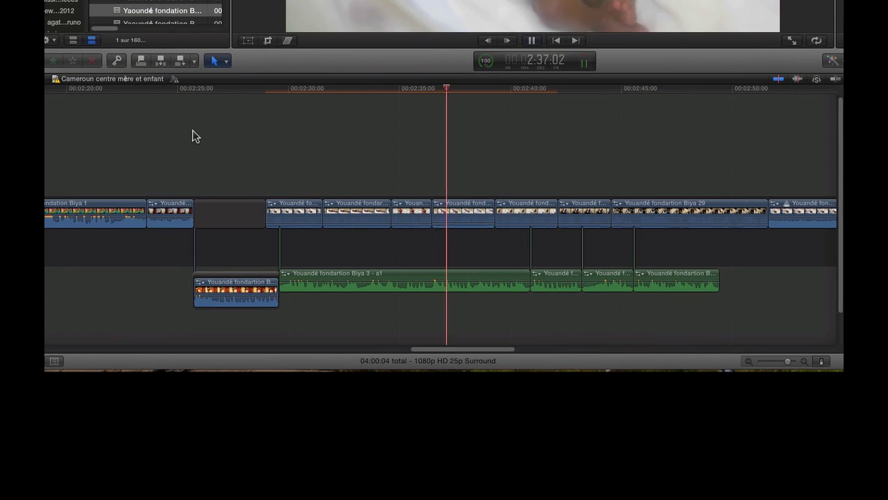
key("space")
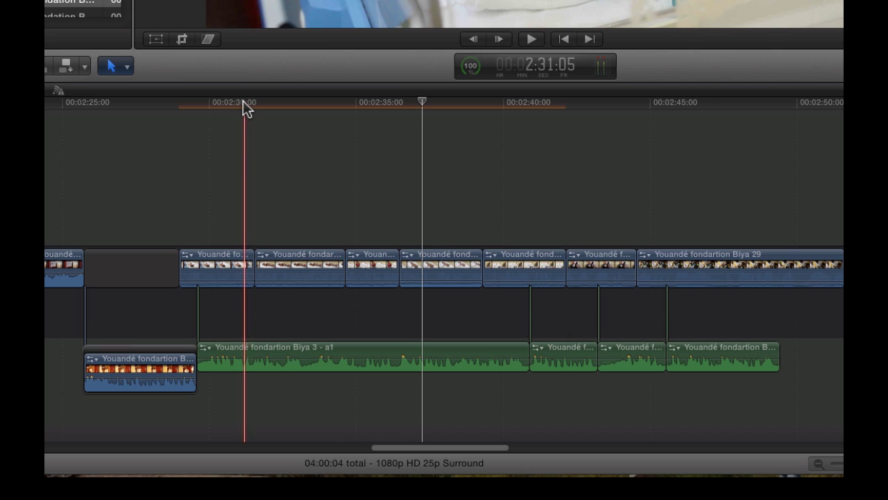
key("space")
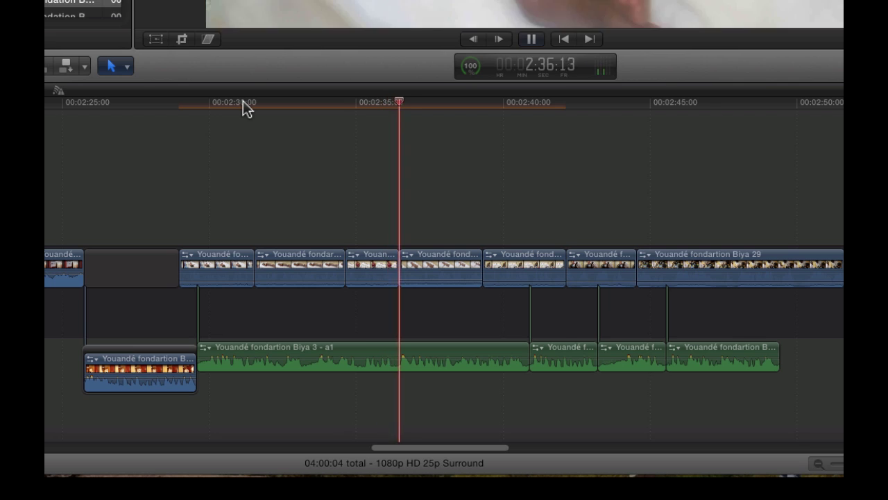
scroll(243, 101, "left", 5)
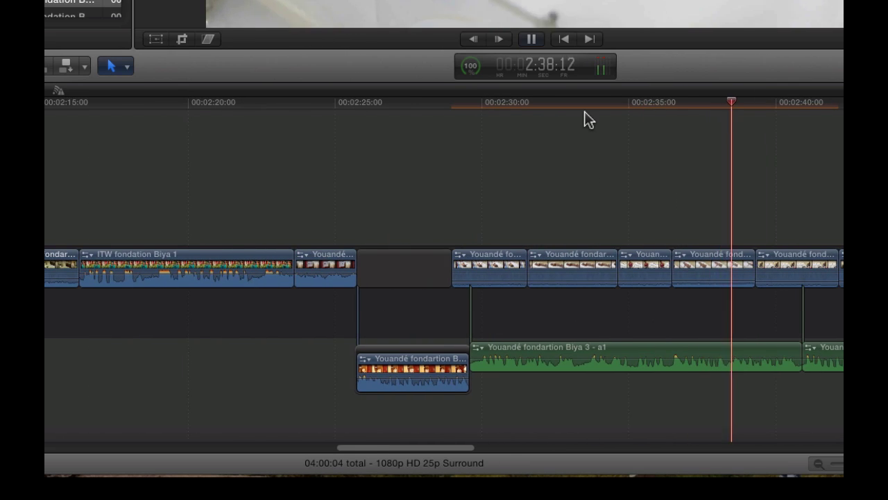
scroll(584, 120, "right", 5)
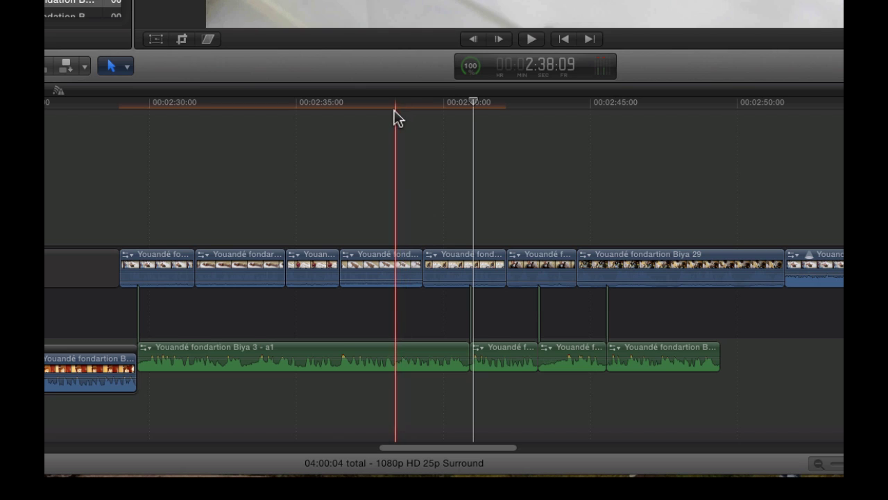
key("space")
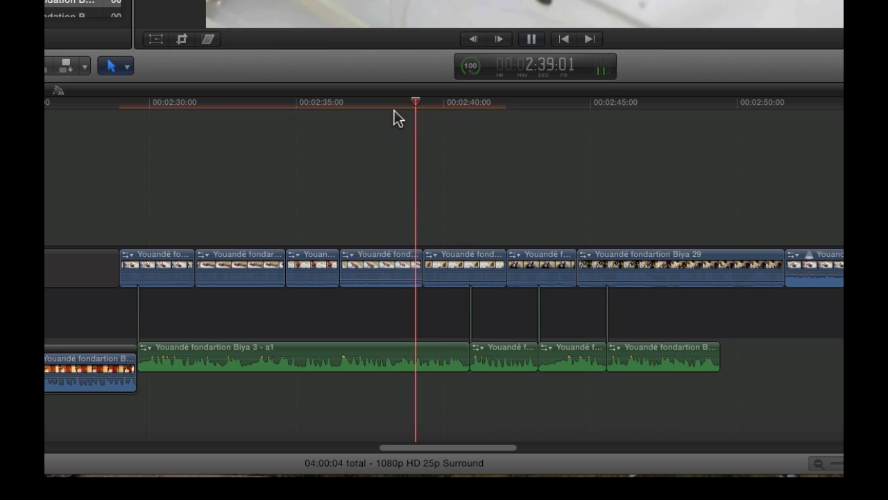
key("space")
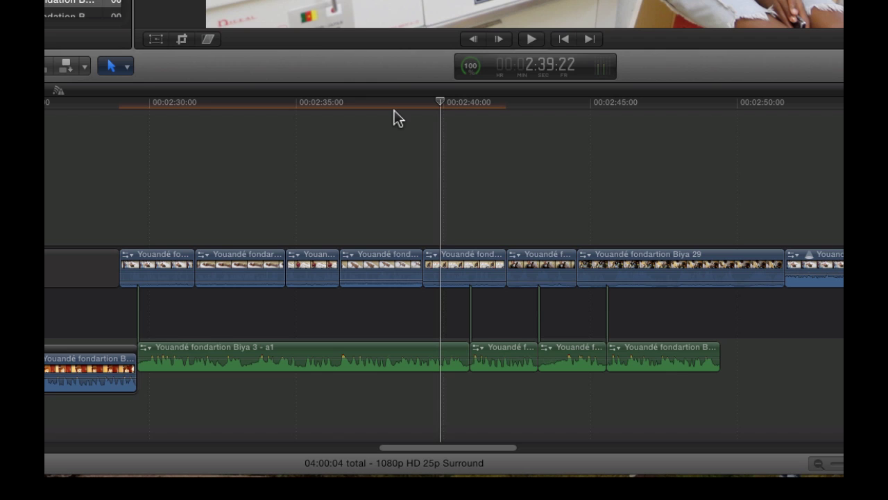
Step: Examine the cut from Youandé fondartion Biya 11 to Biya 12 up close and play it with the detached audio
key("super+equal")
key("super+equal")
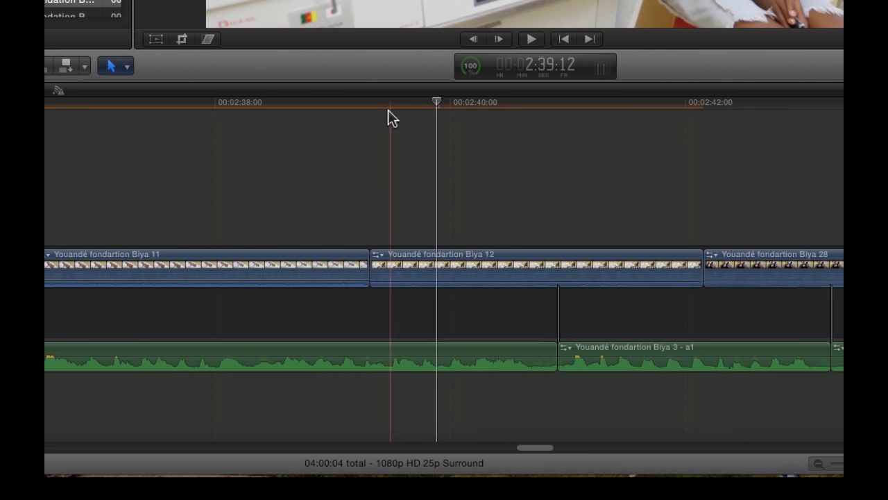
scroll(313, 118, "right", 3)
key("space")
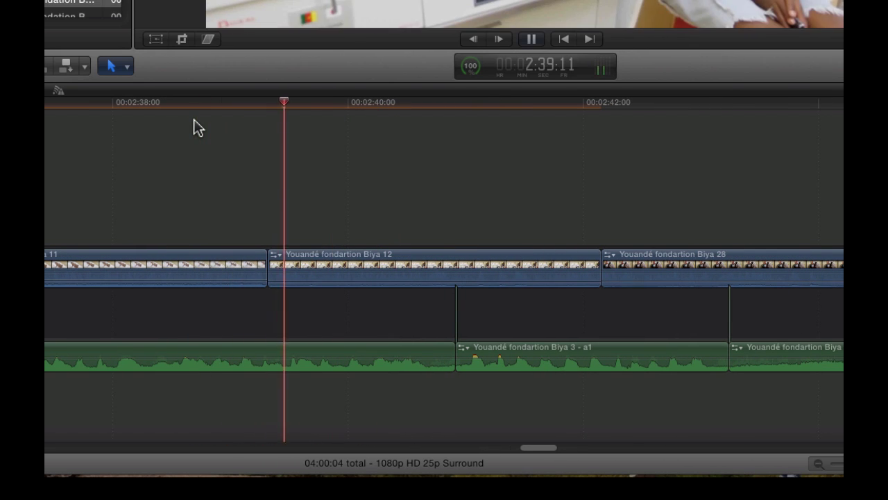
key("space")
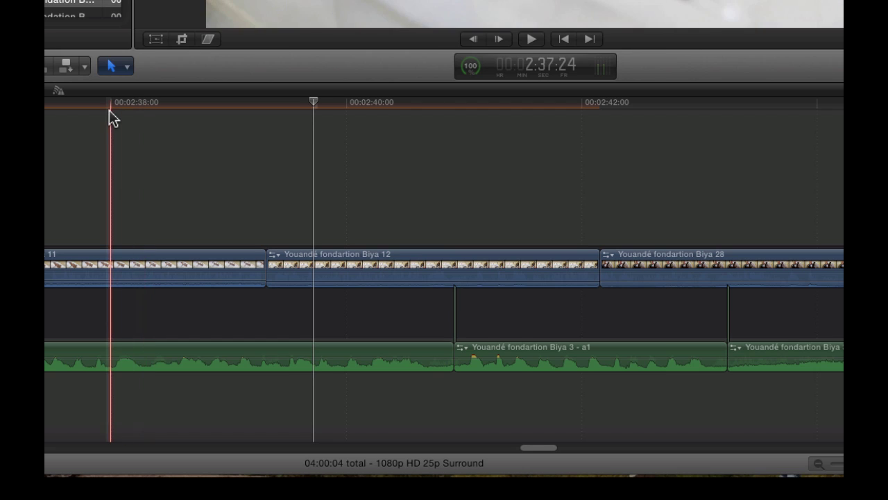
Step: Play the detached audio under Youandé fondartion Biya 11 and step frame by frame to locate the cut point at 2:38:21
key("space")
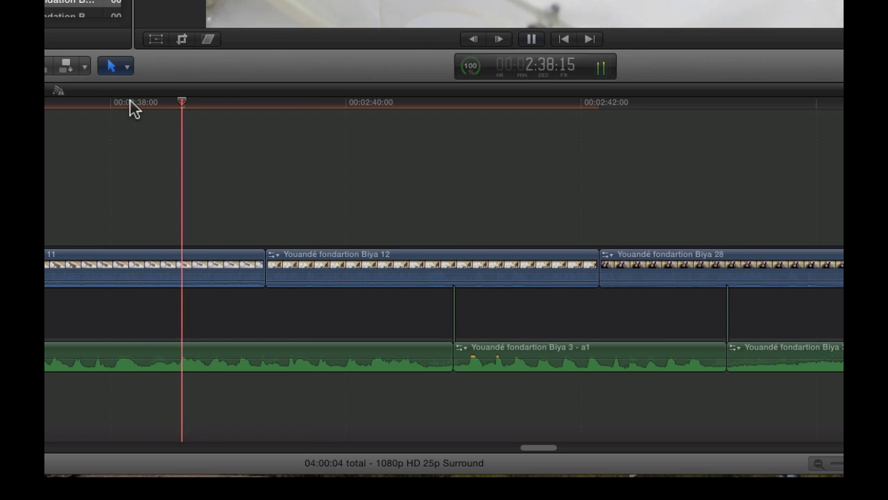
key("Left")
key("Left")
key("Left")
key("Left")
key("Right")
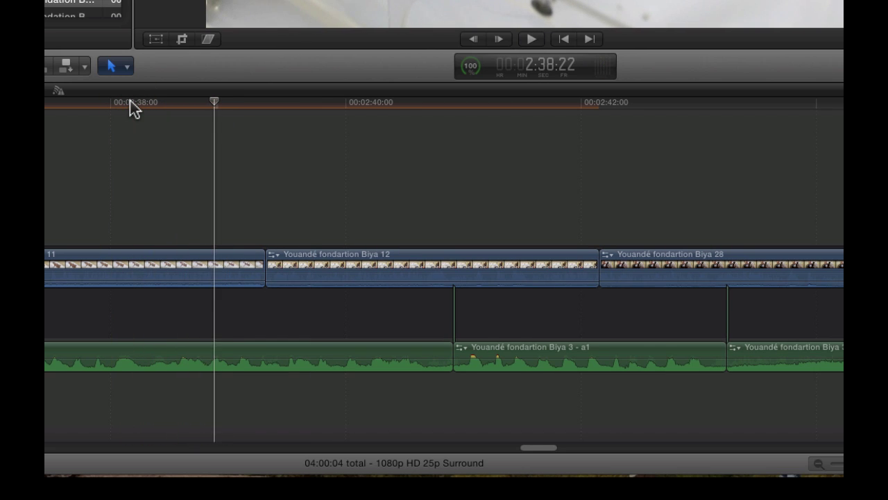
key("Right")
key("Left")
key("Left")
key("Left")
key("Right")
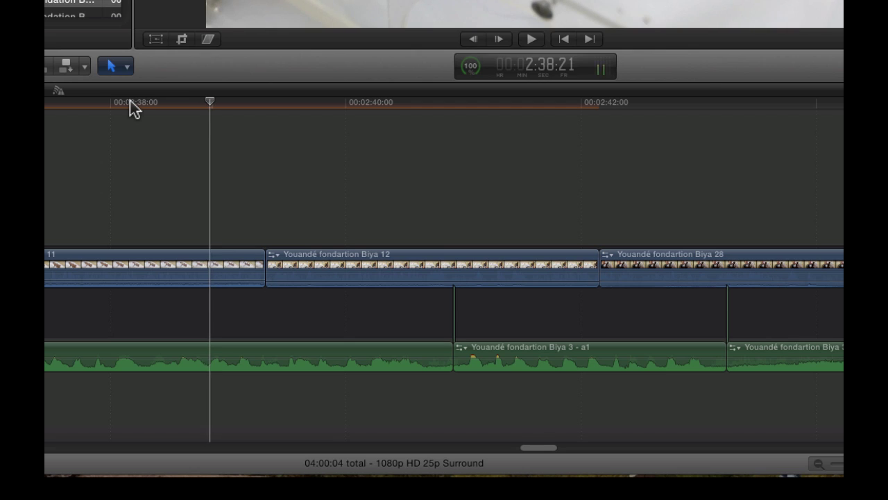
key("Left")
key("Right")
Step: Split the connected Youandé fondartion Biya 3 audio at 2:38:21, then undo the cut
key("b")
left_click(215, 352)
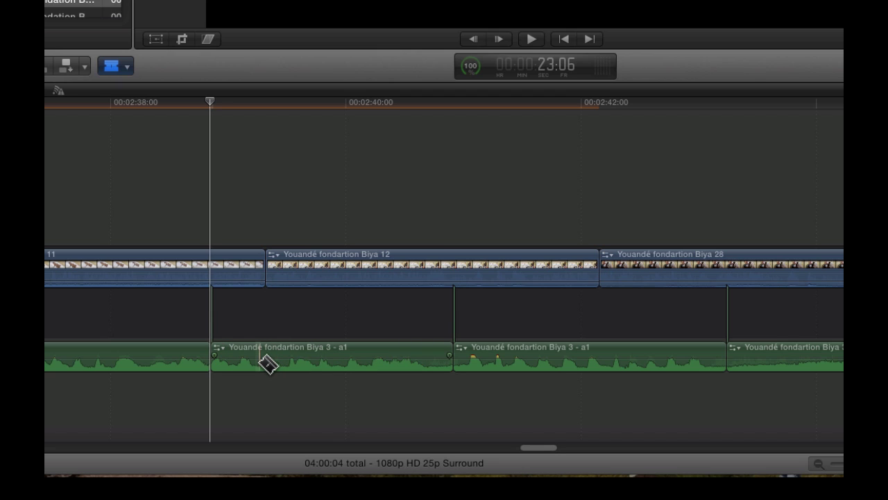
scroll(262, 366, "left", 3)
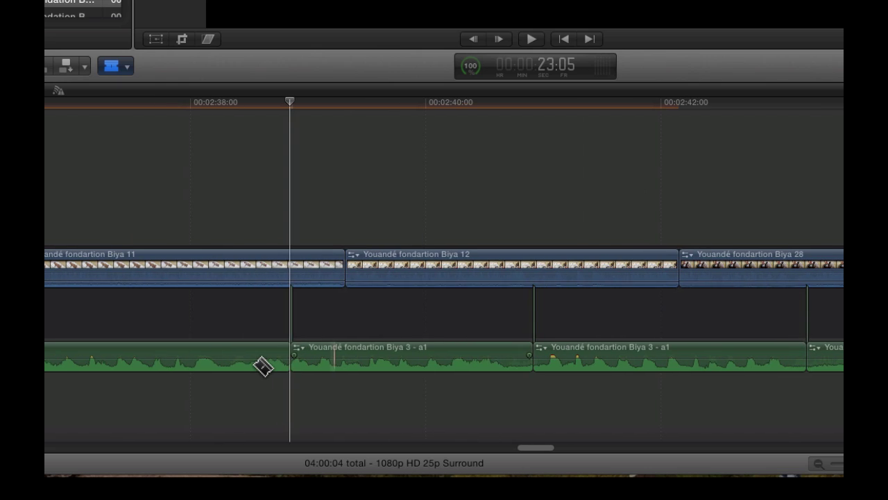
key("super+z")
Step: Group the four detached Youandé fondartion Biya 3 audio clips into a secondary storyline
key("super+minus")
key("super+minus")
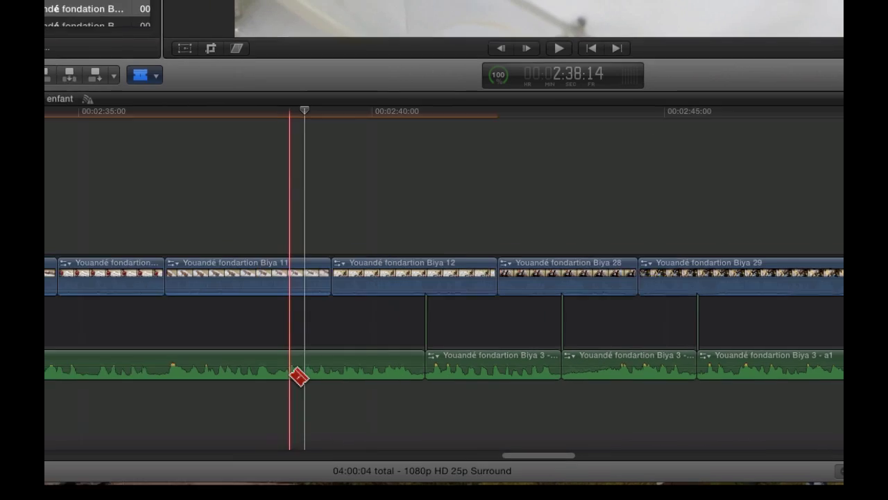
key("a")
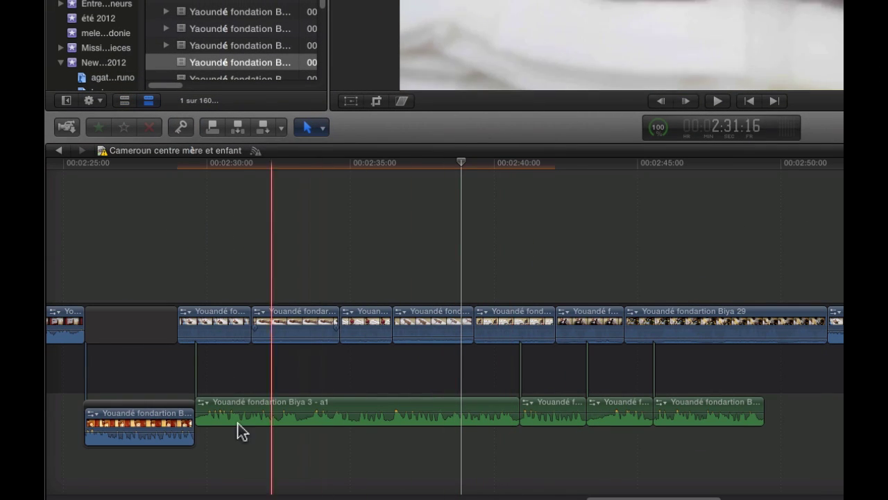
key("s")
left_click_drag(294, 401, 811, 441)
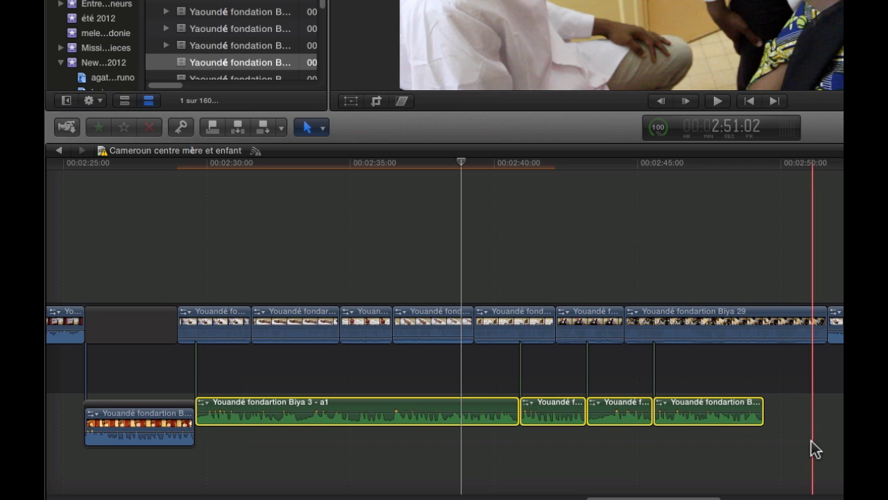
key("super+g")
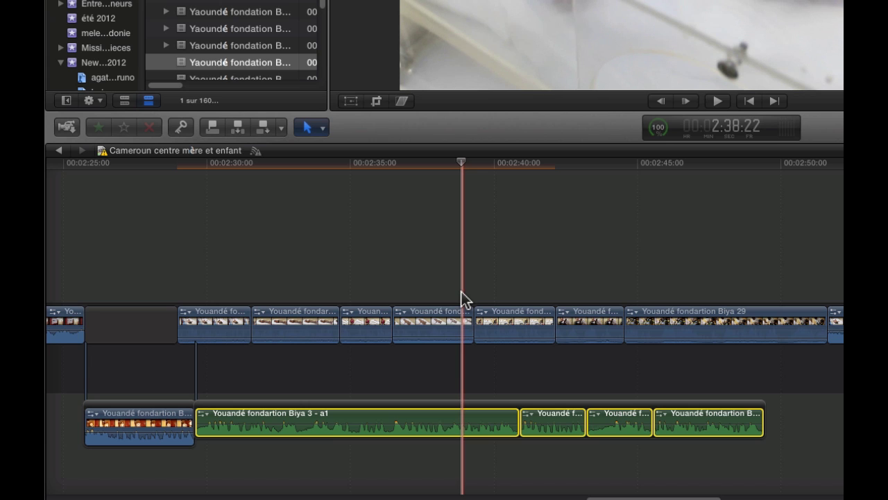
Step: Locate the sound under Youandé fondartion Biya 11 and split the storyline's first audio clip at 2:38:21
key("super+equal")
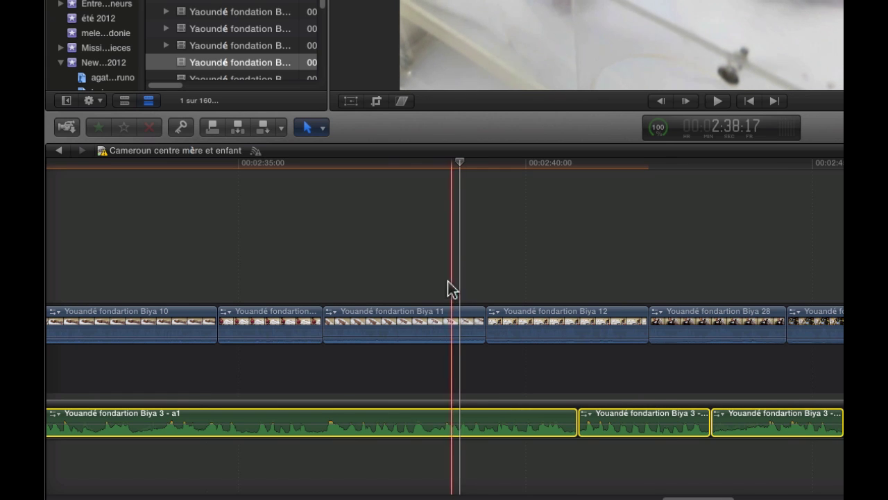
left_click(389, 192)
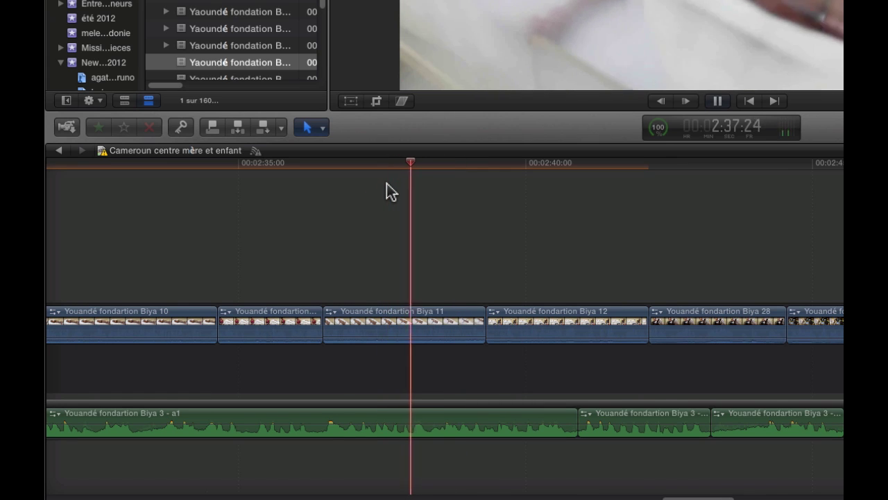
key("space")
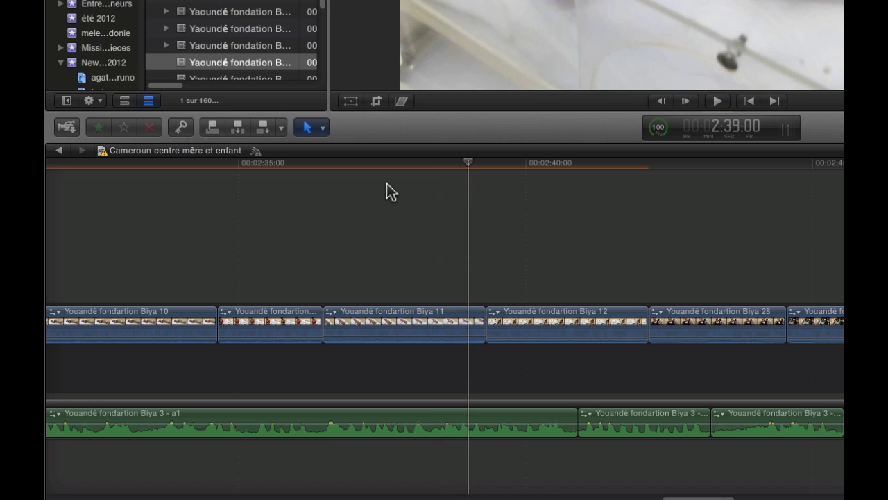
key("Left")
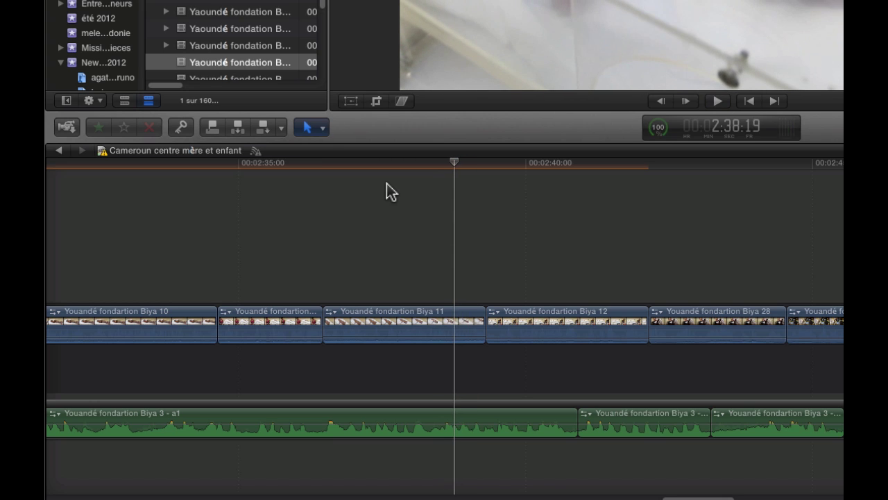
key("Right")
key("Right")
key("Left")
key("Right")
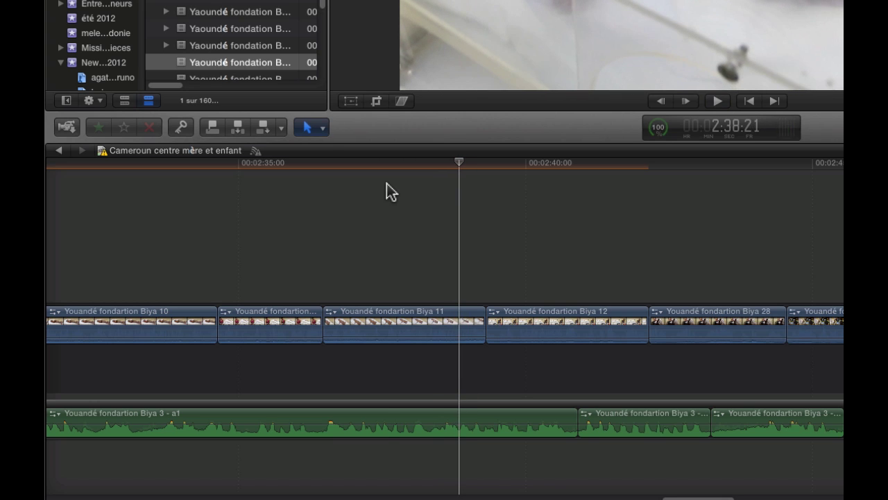
key("r")
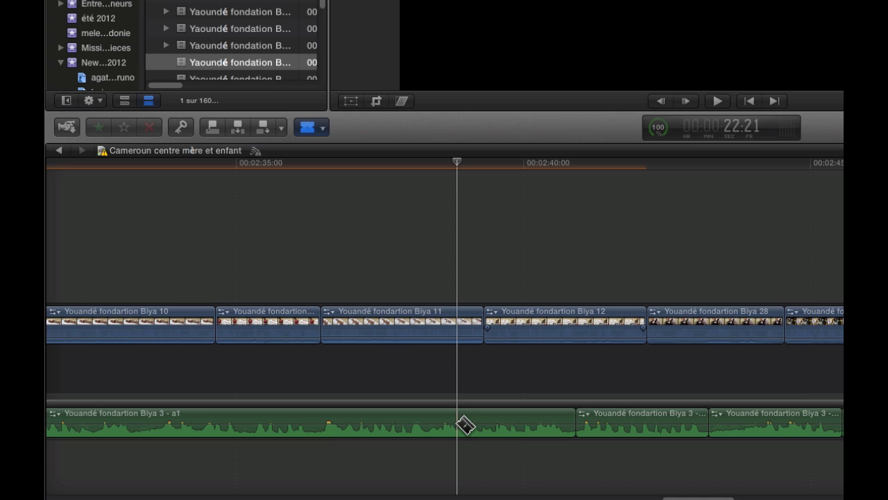
left_click(459, 423)
Step: Split the storyline audio again just before the Biya 12 shot starts and ripple delete the short piece between the two cuts
key("space")
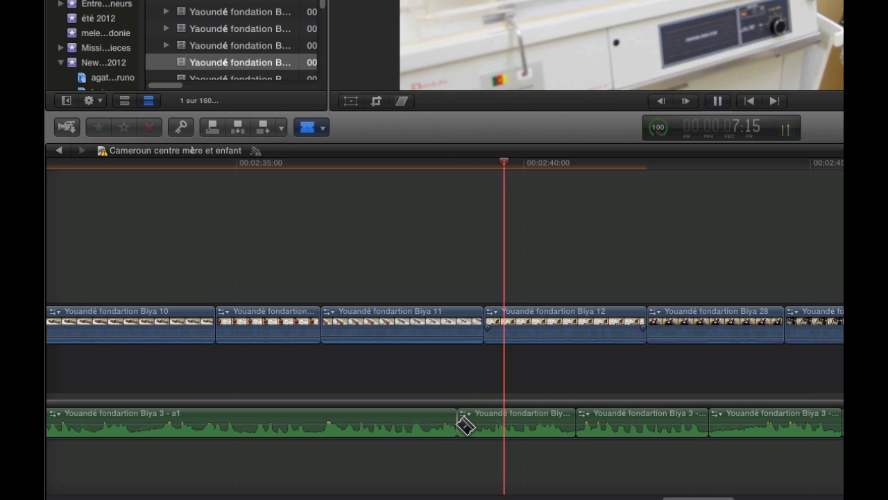
key("space")
key("Left")
key("Left")
key("Left")
key("Left")
key("Left")
key("Left")
key("Left")
key("Left")
key("Left")
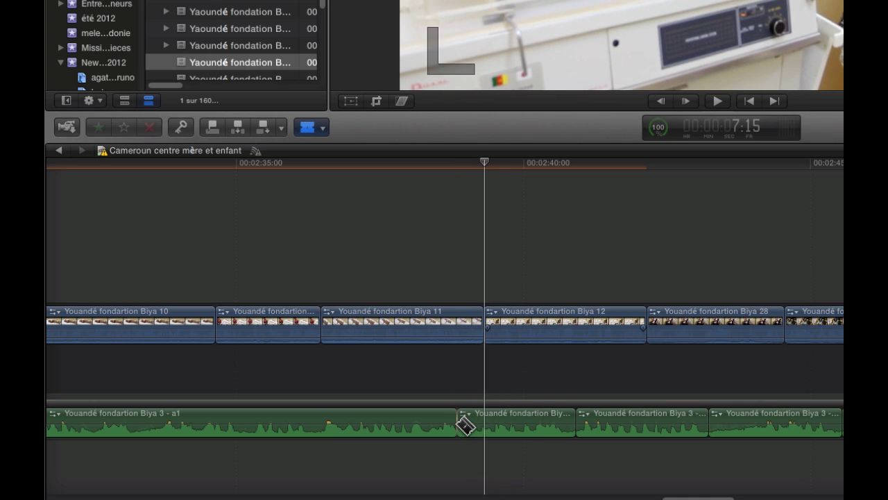
key("Right")
key("Right")
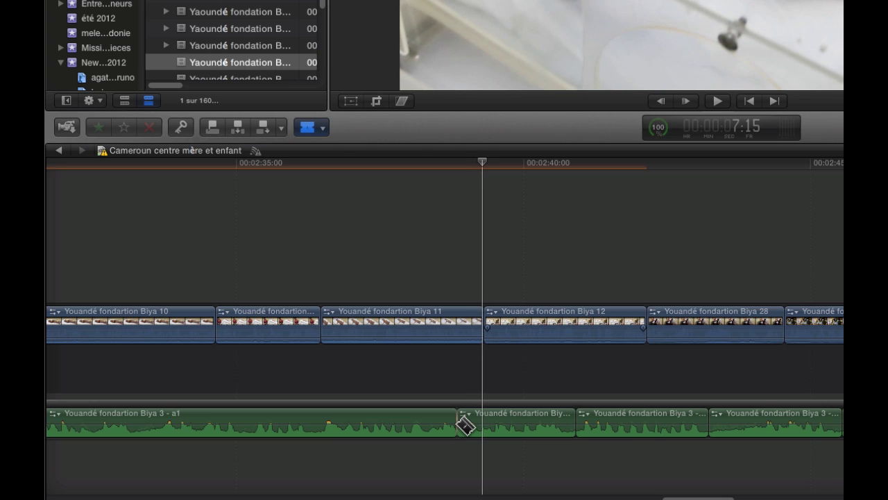
left_click_drag(465, 424, 490, 418)
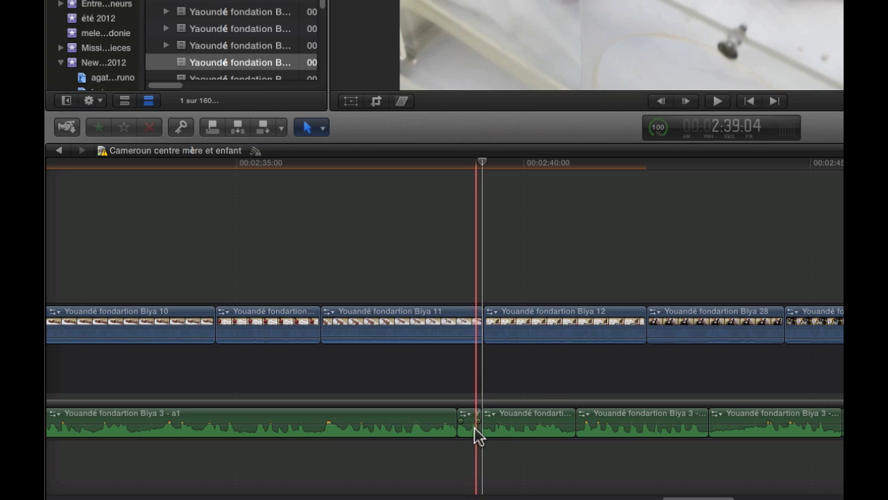
left_click(471, 433)
key("Delete")
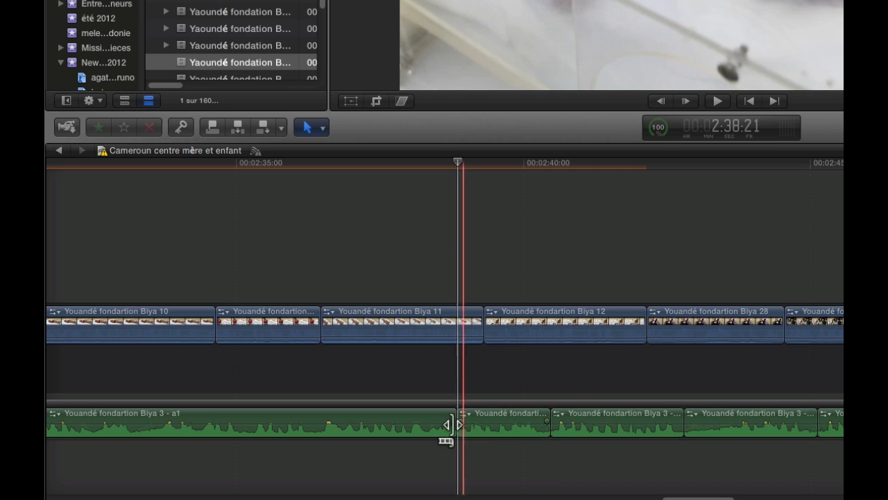
Step: Play across the new audio join under Biya 11 and step back to 2:39:01 to find the trim point
key("space")
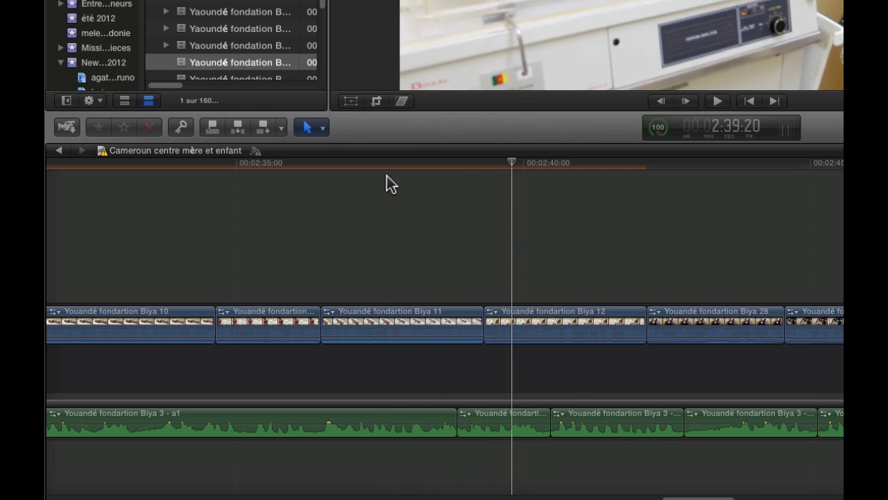
left_click(409, 164)
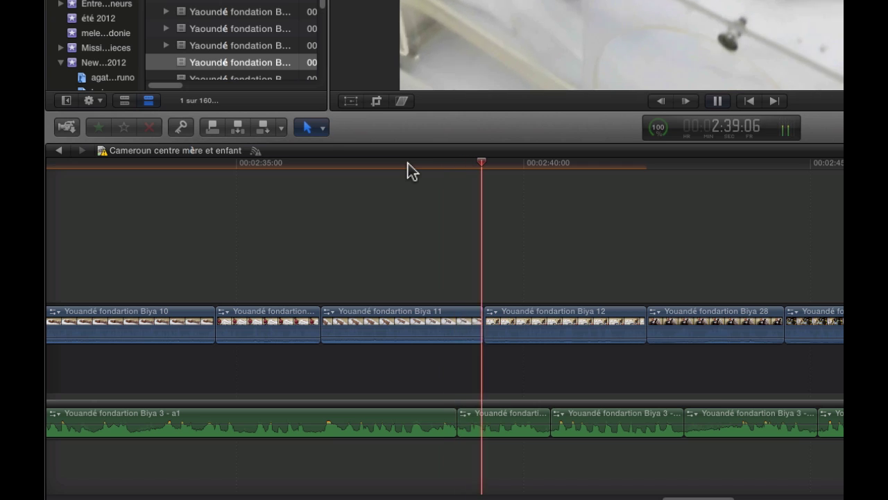
key("space")
key("Left")
key("Left")
key("Left")
key("Left")
key("Left")
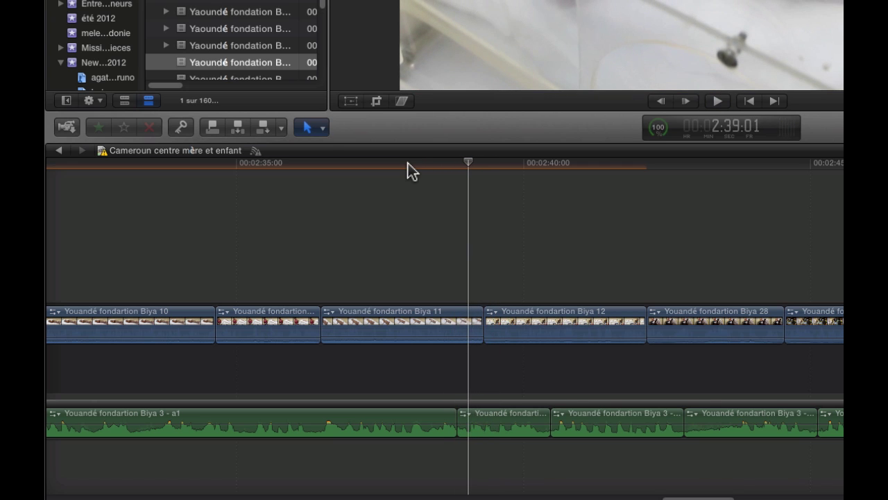
Step: Ripple trim a few frames off the start of the audio piece after the join and play across the edit
key("super+equal")
key("b")
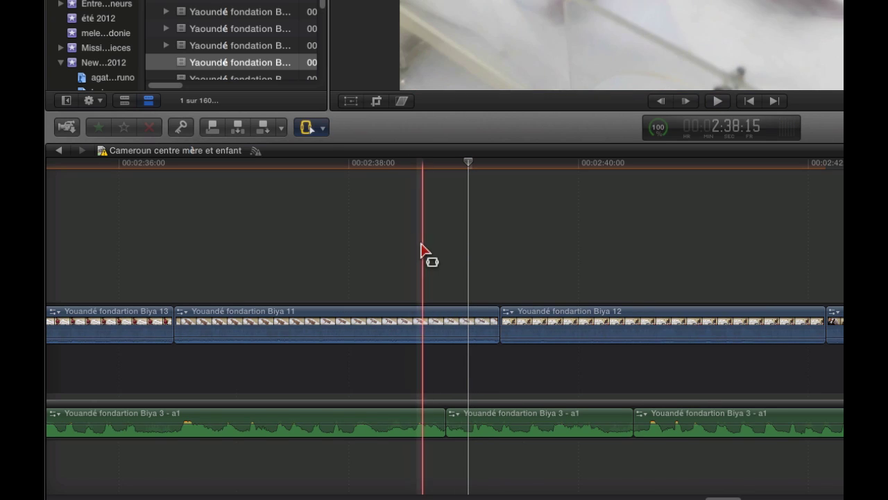
key("t")
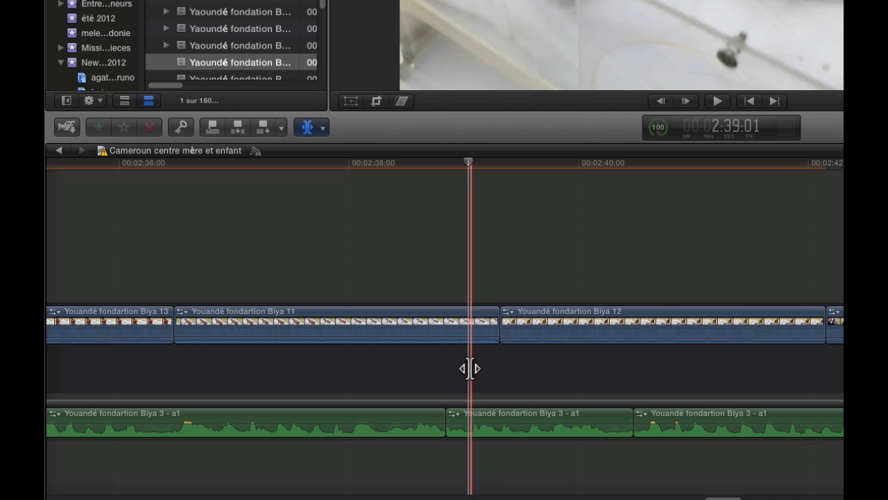
left_click(463, 424)
key("a")
left_click_drag(451, 420, 466, 421)
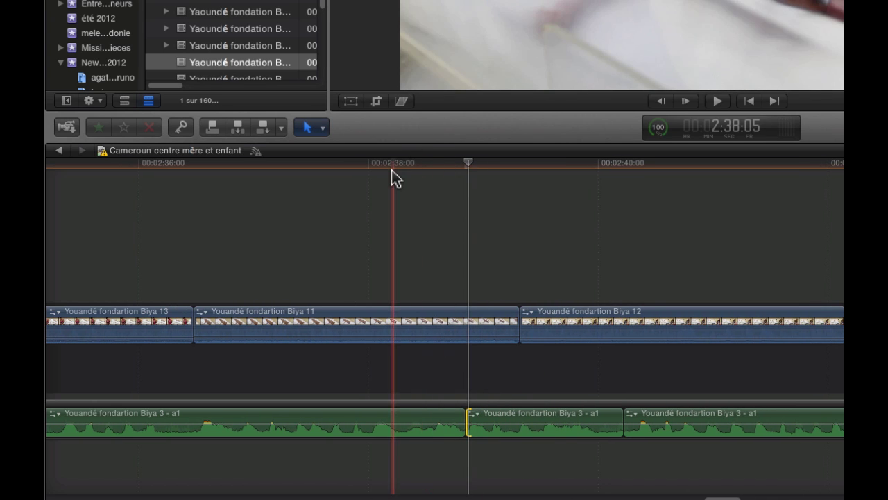
key("space")
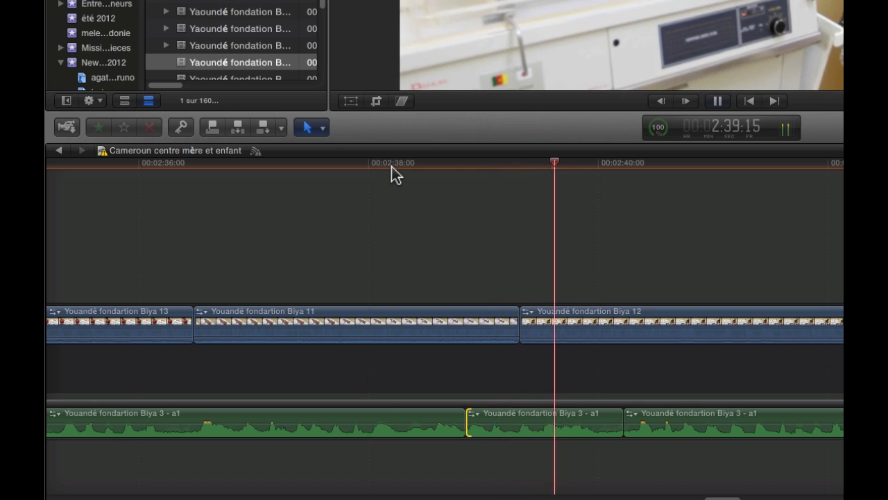
key("space")
Step: Add a 3-frame Fondu enchaîné transition at the audio join under Biya 11 and play across it
key("super+equal")
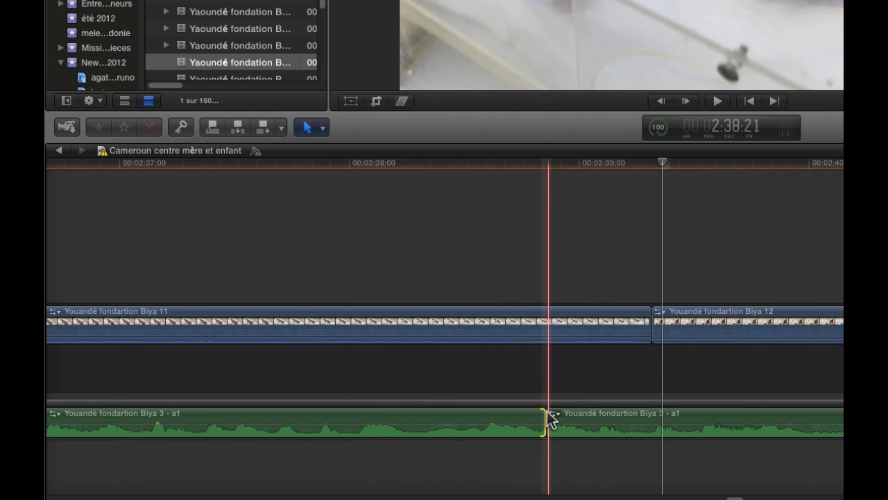
left_click(569, 404)
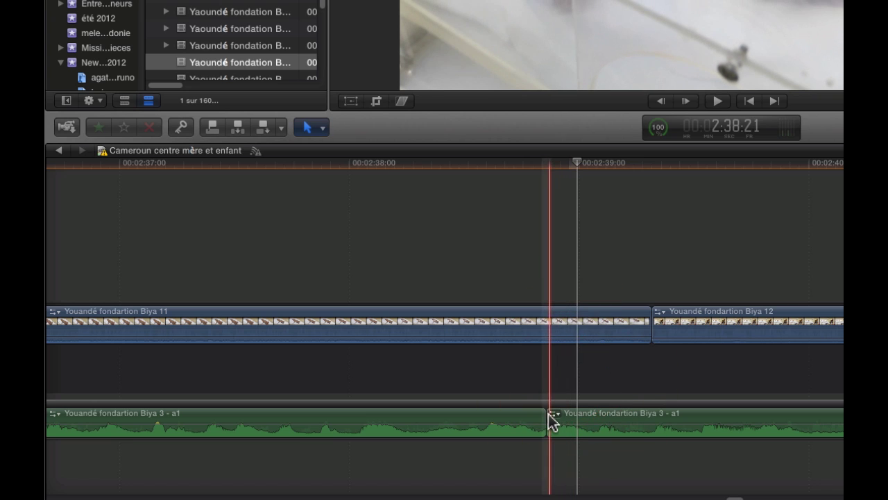
left_click(550, 418)
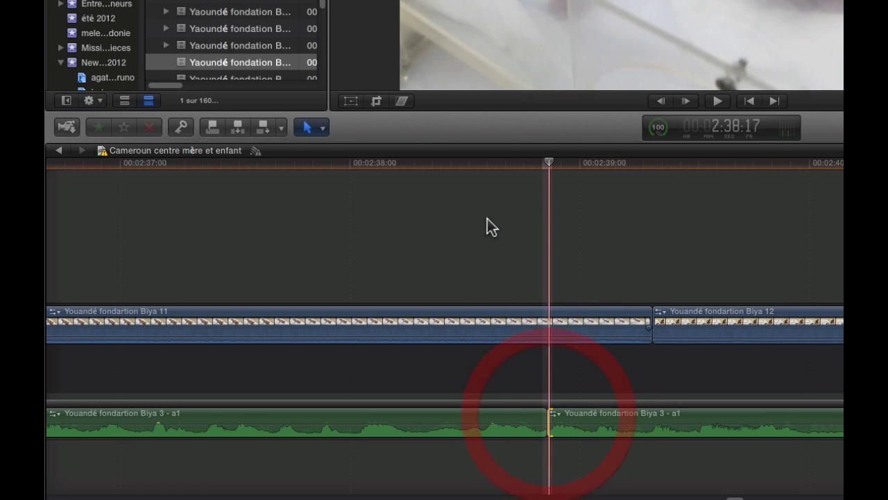
left_click(449, 165)
key("space")
key("space")
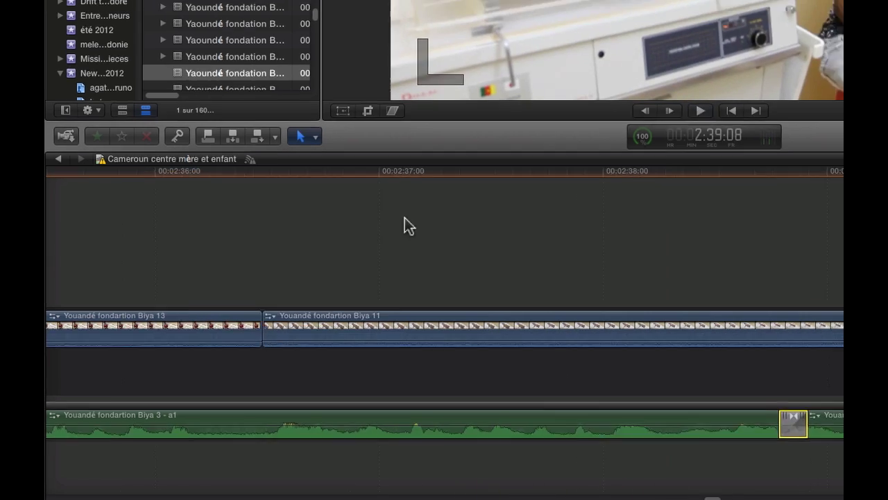
Step: Review the edited audio storyline at a wider scale and go to the ITW fondation Biya 4 section around 3:10
key("super+minus")
key("super+minus")
key("super+minus")
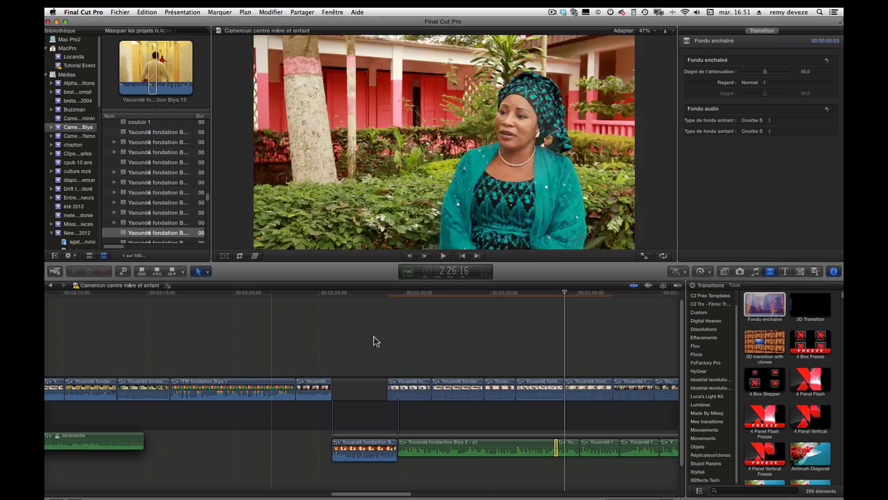
scroll(527, 353, "right", 5)
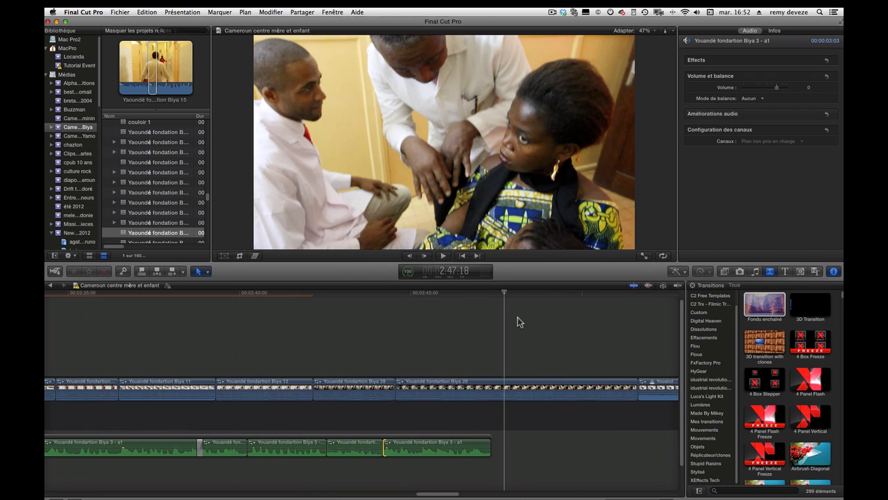
key("super+minus")
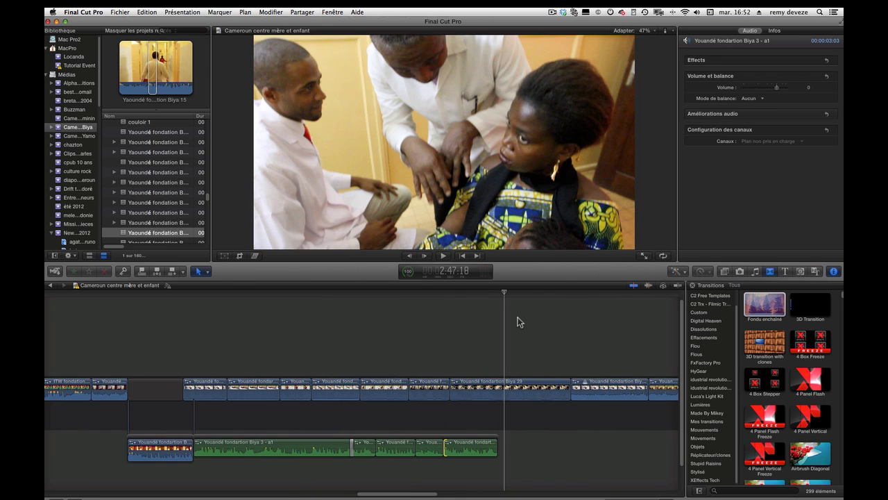
scroll(605, 334, "right", 18)
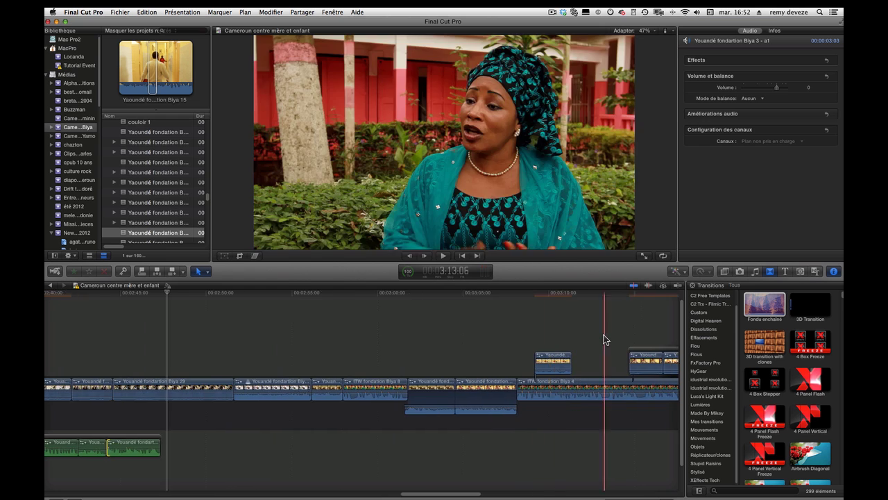
Step: In the secondary storyline above ITW fondation Biya 4, move the short clip near 3:24 one position later
scroll(603, 334, "right", 6)
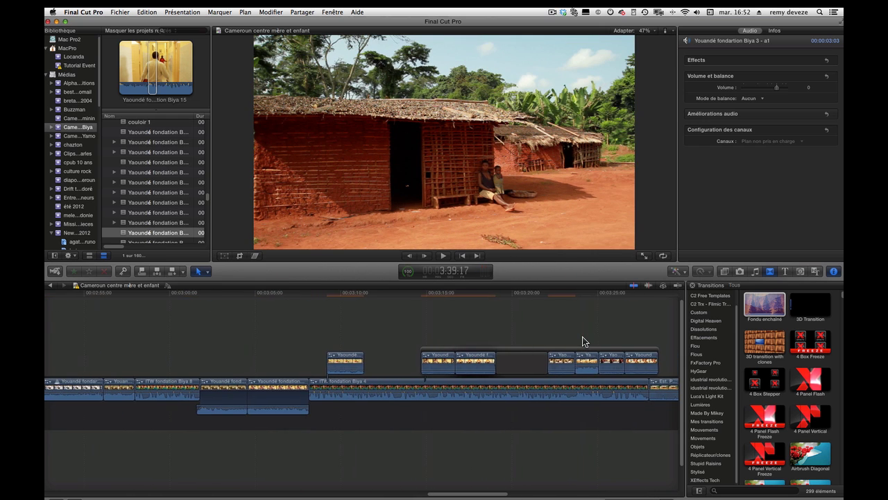
scroll(583, 341, "left", 1)
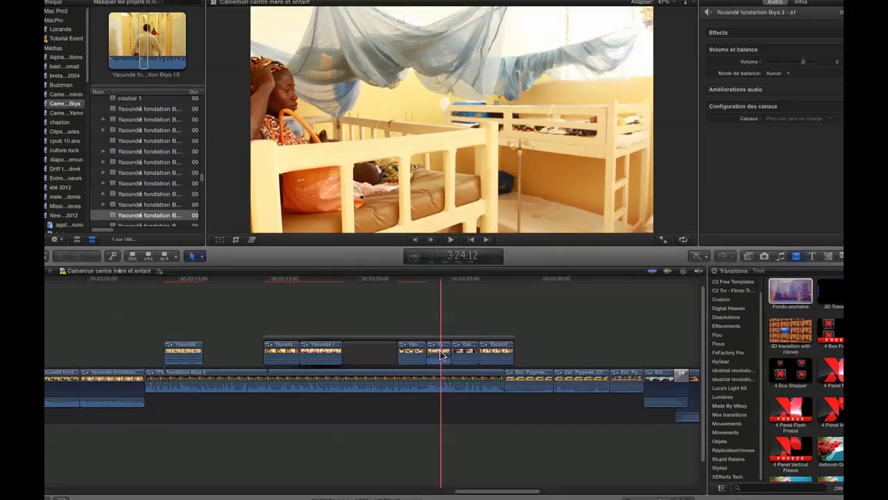
left_click_drag(433, 360, 587, 346)
left_click_drag(794, 196, 538, 236)
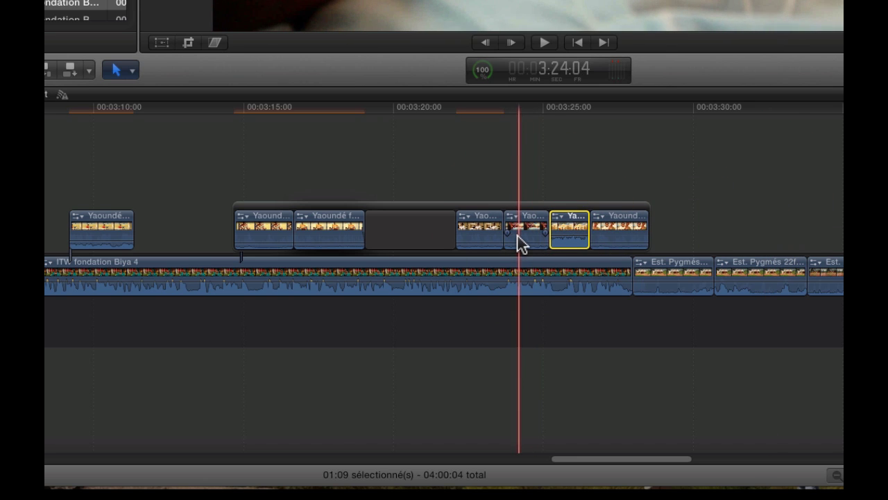
Step: Pull the short clip near 3:24 out of the storyline to about 3:12 and reinsert it between the storyline's first two clips
left_click_drag(565, 229, 170, 221)
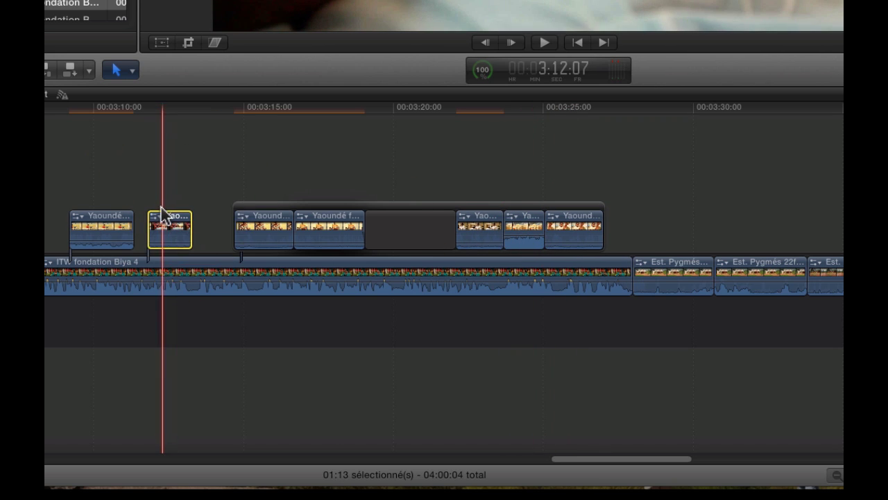
left_click(510, 218)
left_click(383, 145)
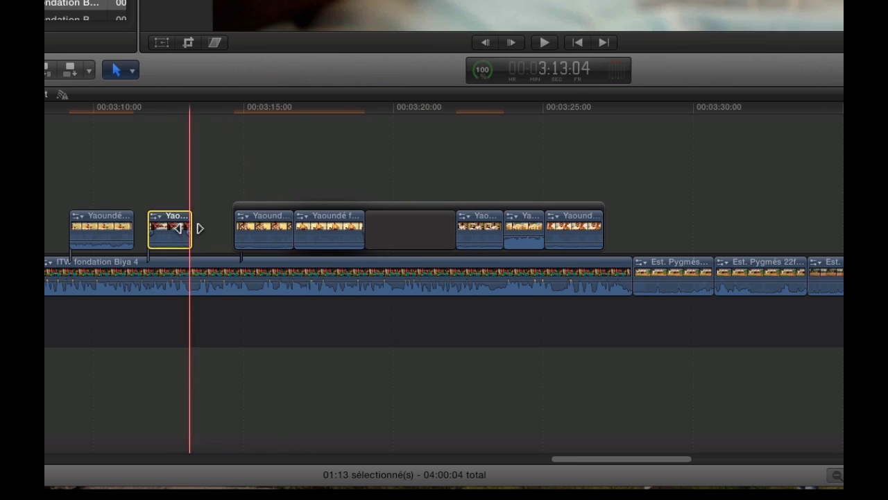
left_click_drag(179, 229, 291, 243)
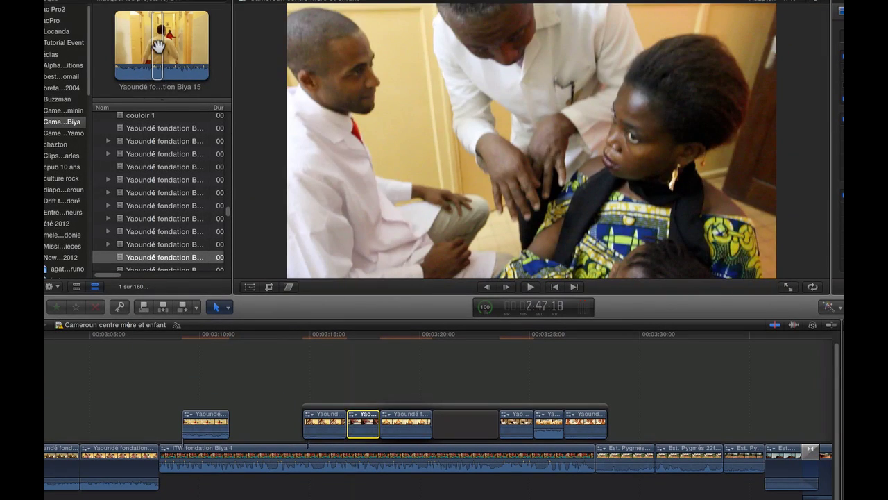
Step: Mark a range of Yaoundé fondation Biya 15 and replace the storyline's gap with it, using Remplacer depuis le début
left_click(158, 23)
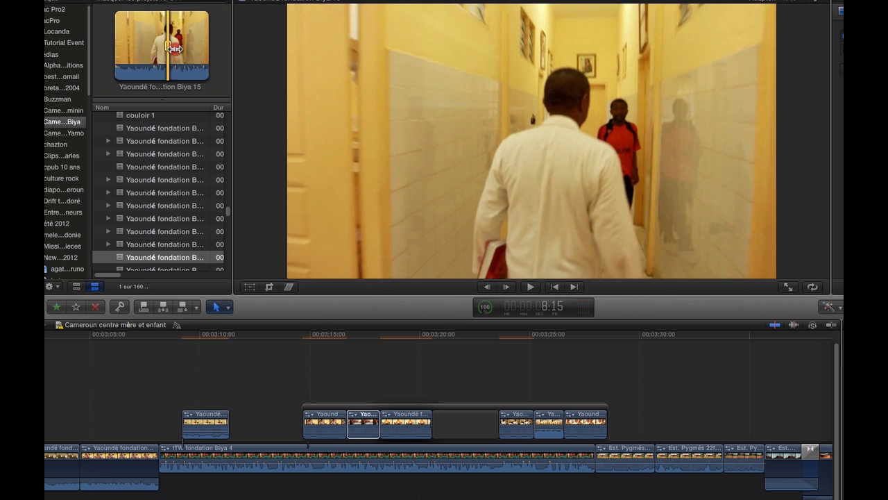
left_click_drag(174, 48, 449, 424)
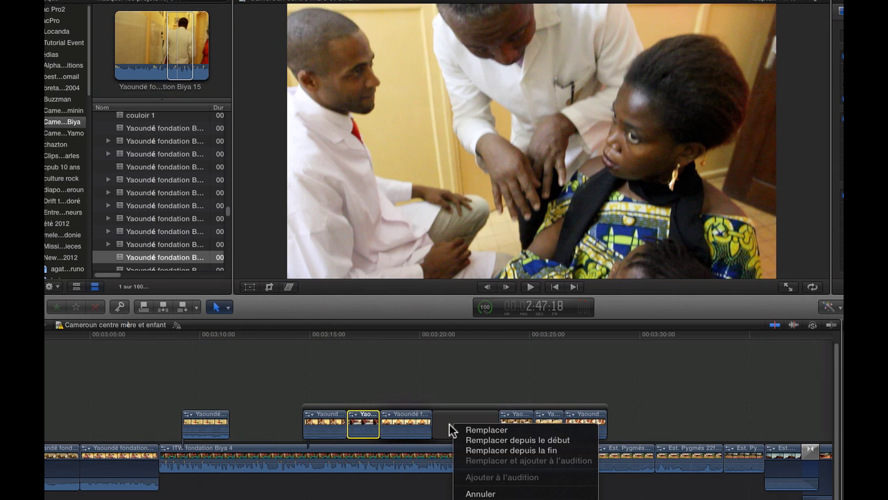
left_click(483, 441)
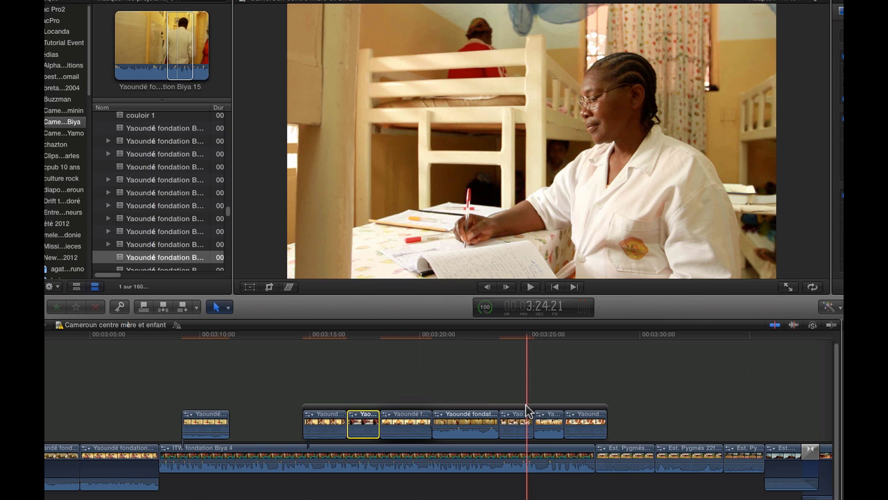
Step: Delete the short clip at 3:24:08 from the storyline and undo the deletion
mouse_move(527, 415)
left_mouse_down()
mouse_move(545, 378)
mouse_move(515, 424)
left_mouse_up()
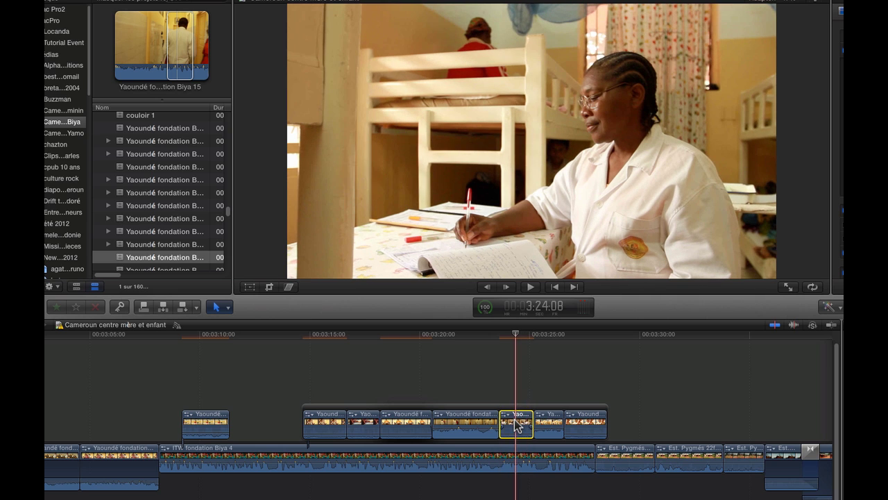
key("Delete")
key("ctrl+z")
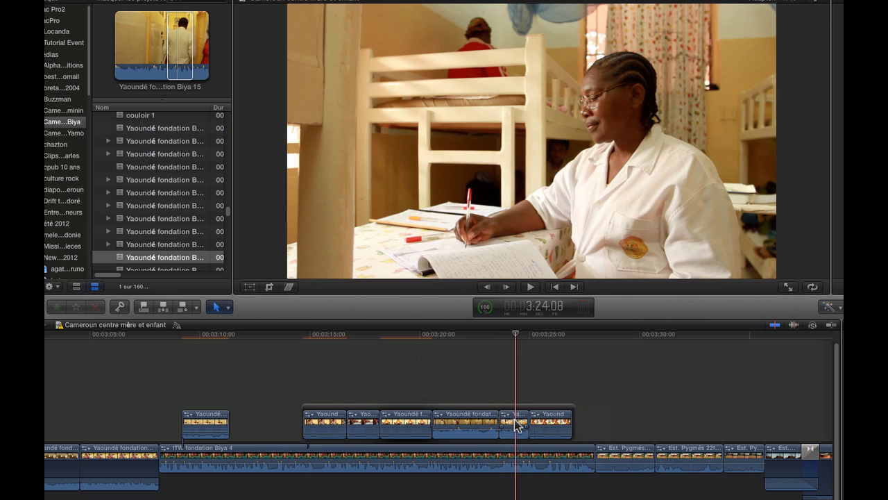
Step: Ripple delete the Yaoundé fondation Biya 15 clip at 3:22:09 from the secondary storyline
left_click(472, 425)
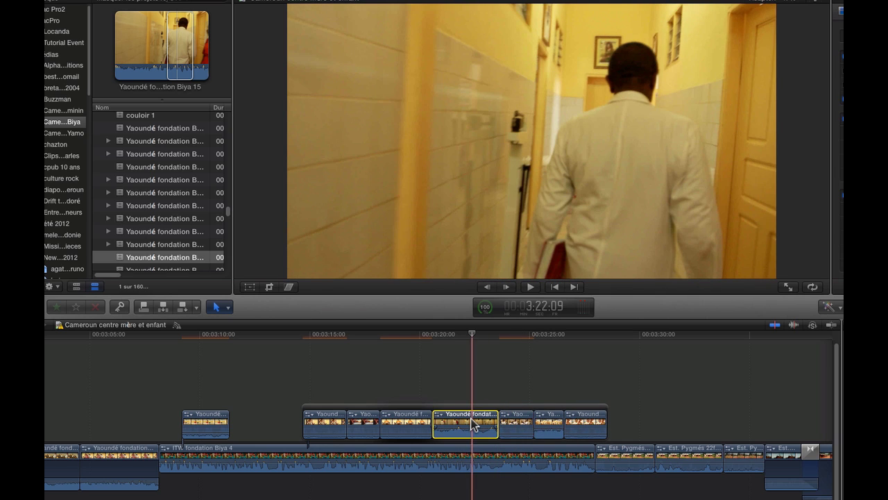
key("Delete")
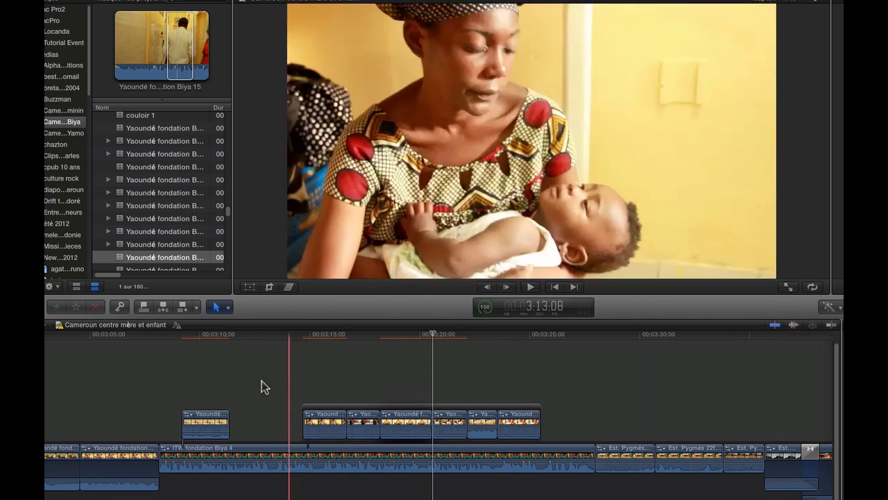
Step: Break the whole secondary storyline apart into connected clips and regroup them into a storyline
left_click(399, 410)
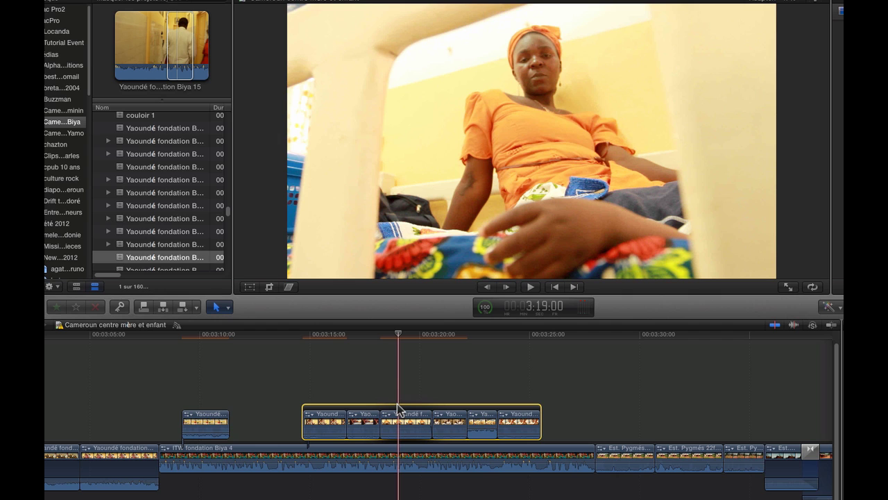
key("super+shift+g")
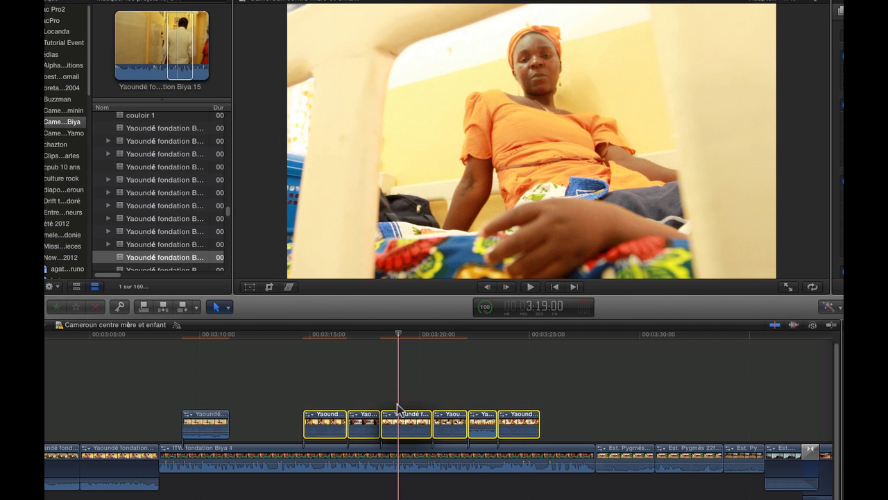
key("super+g")
key("super+shift+a")
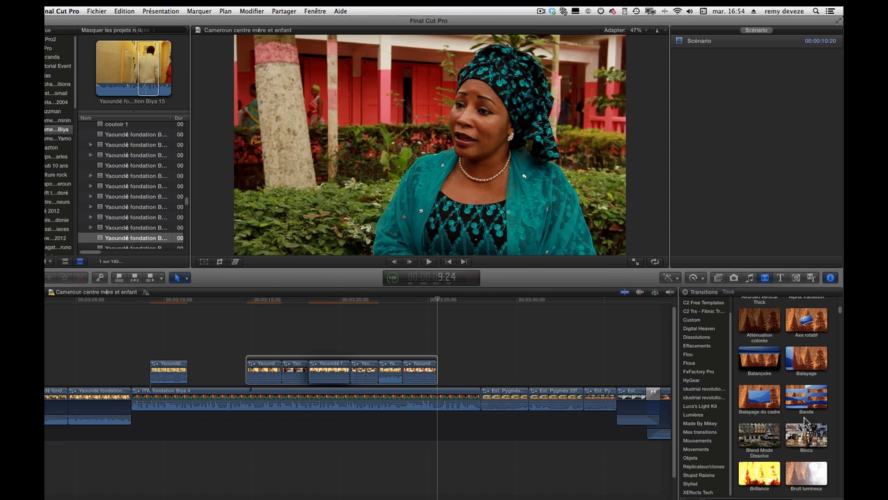
Step: Add a Cercle transition before the storyline's last clip and a Chute centrée transition between its second and third clips
scroll(774, 463, "down", 5)
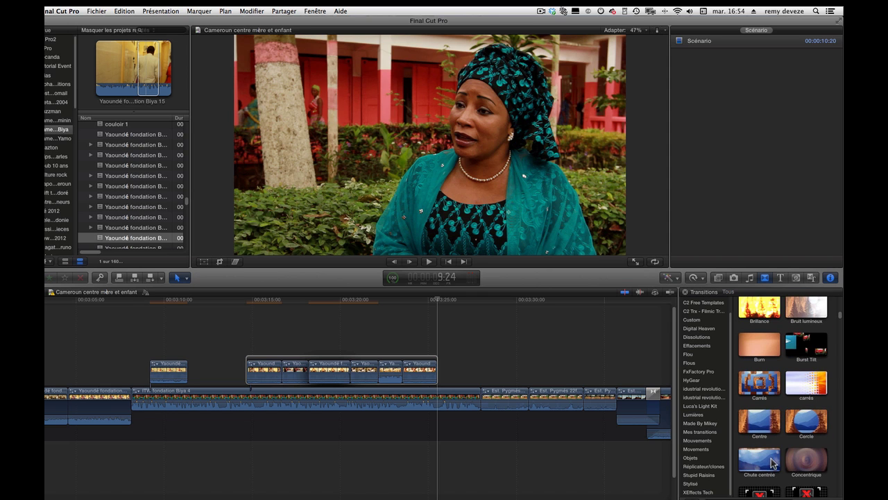
left_click_drag(810, 434, 401, 368)
left_click_drag(759, 460, 307, 364)
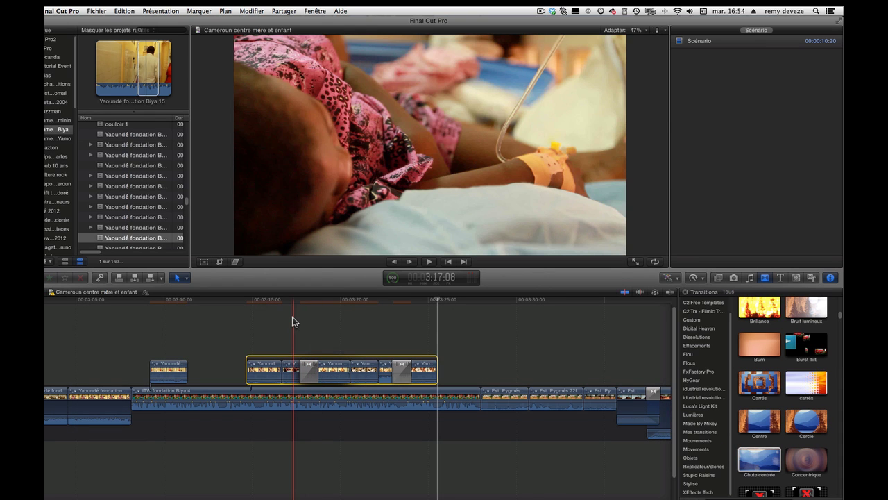
Step: Play across the Chute centrée and Cercle transitions in the secondary storyline
key("space")
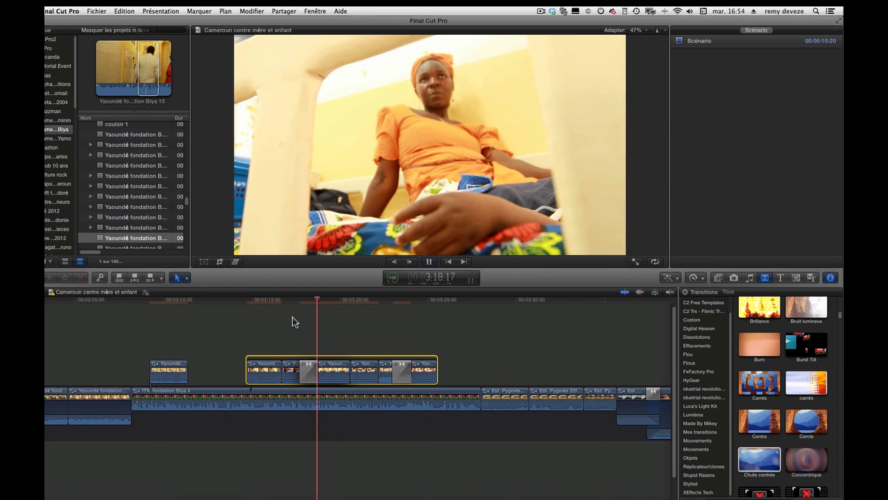
key("space")
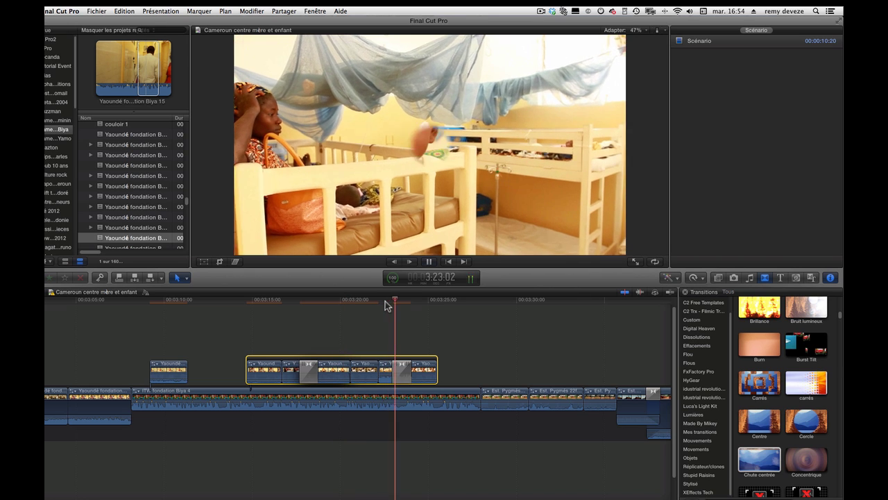
key("space")
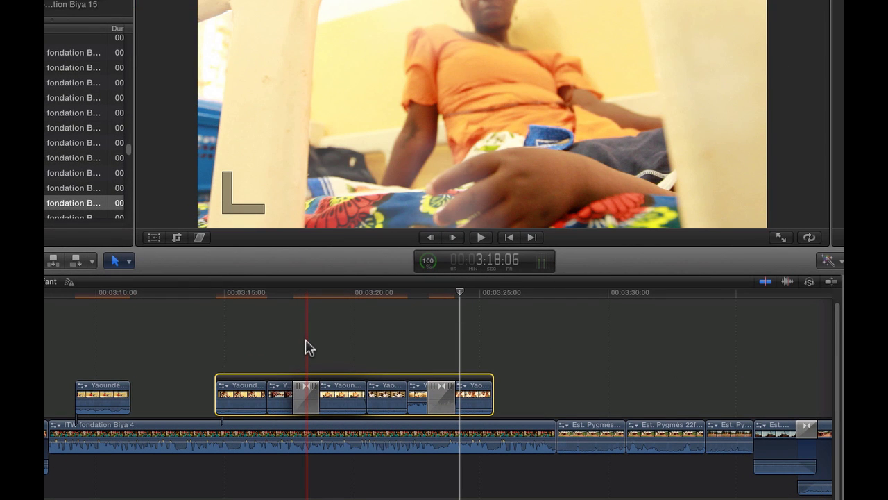
Step: Break the storyline apart into connected clips, accepting the removal of its transitions with Décomposer
key("super+shift+g")
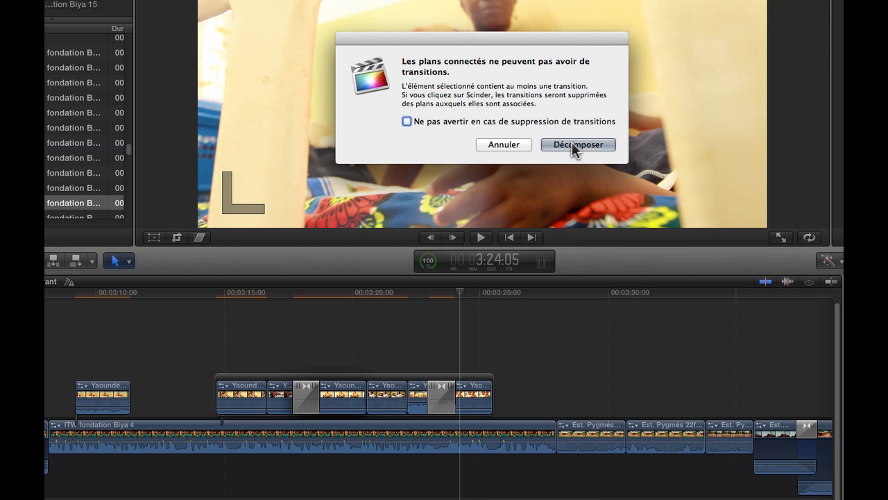
left_click(511, 144)
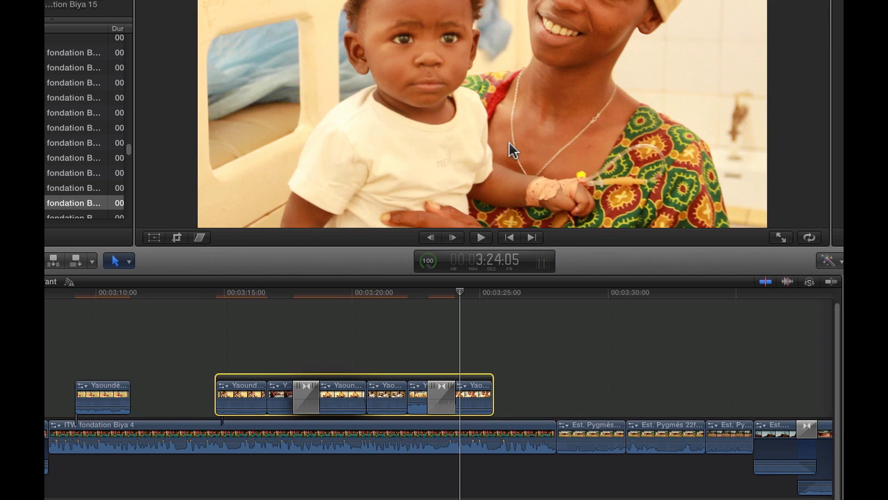
key("shift+super+g")
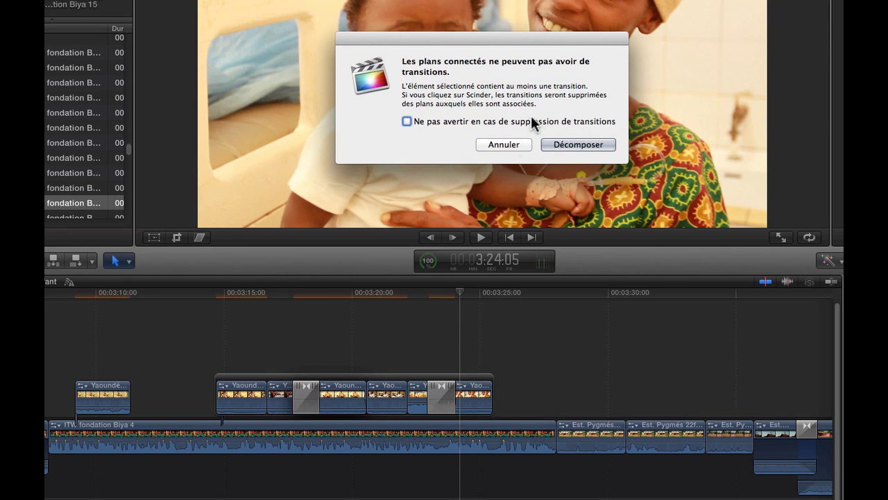
left_click(576, 143)
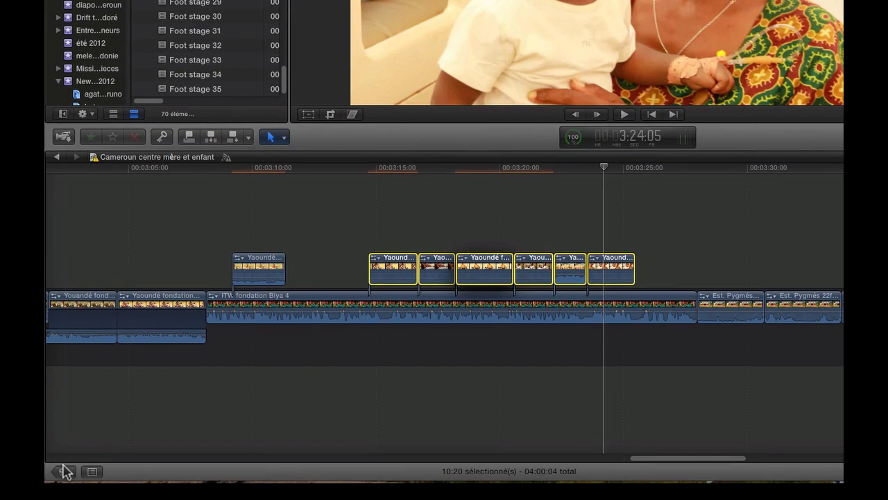
Step: Open the Cameroun foot féminin project from the project library
left_click(61, 471)
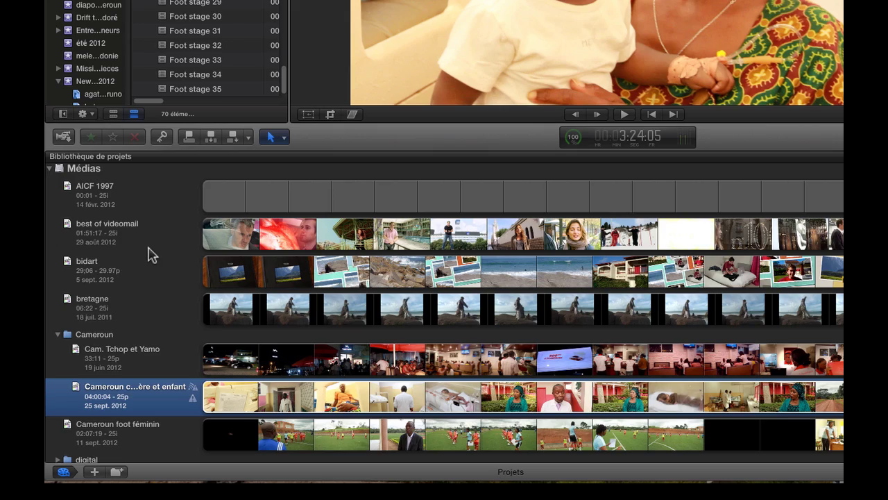
left_click(108, 428)
double_click(108, 428)
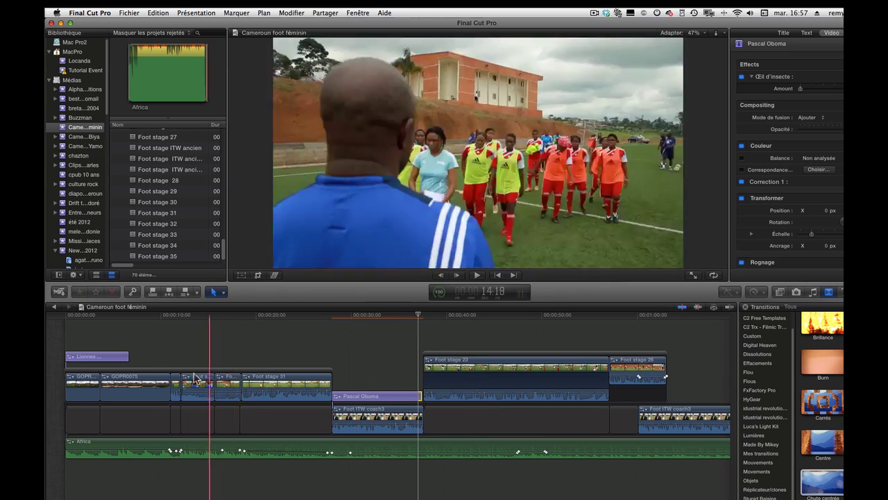
Step: Group the Lionnes title and the coach's name title into one secondary storyline
left_click(120, 358)
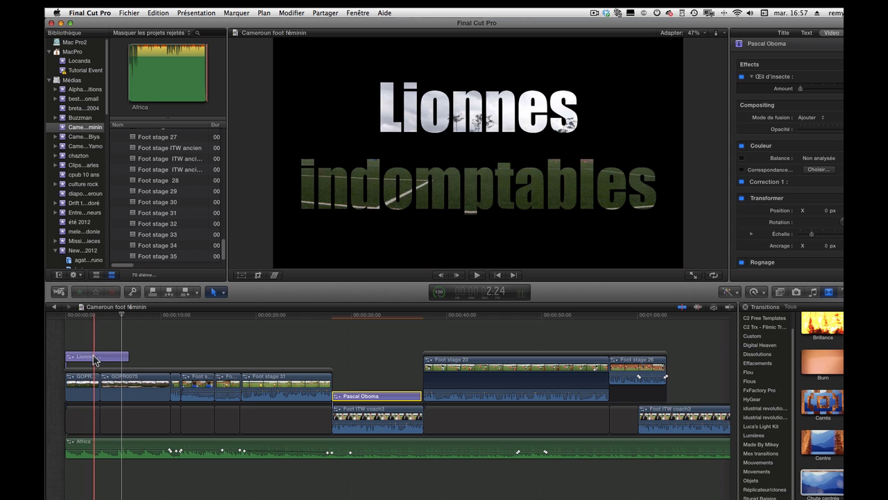
left_click(95, 359, "super")
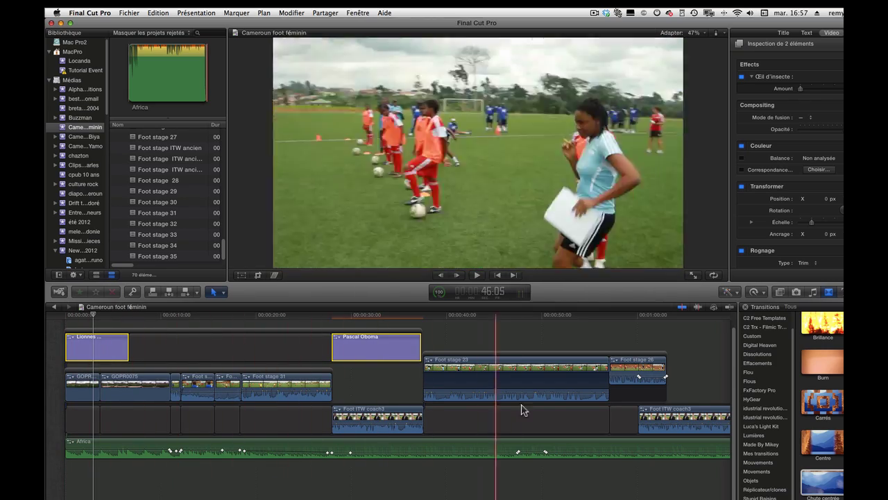
Step: Merge the storyline ending with Foot stage 31 and the one starting with Foot stage 23 into a single storyline
left_click(279, 391)
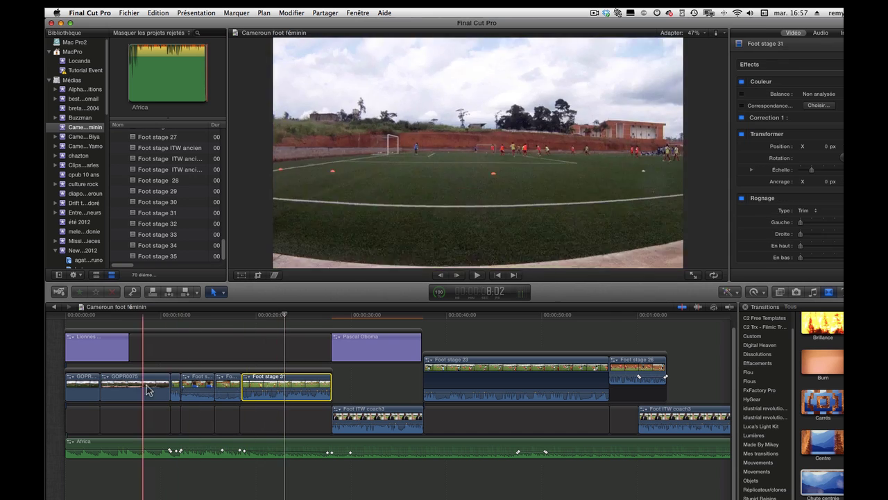
left_click(219, 367)
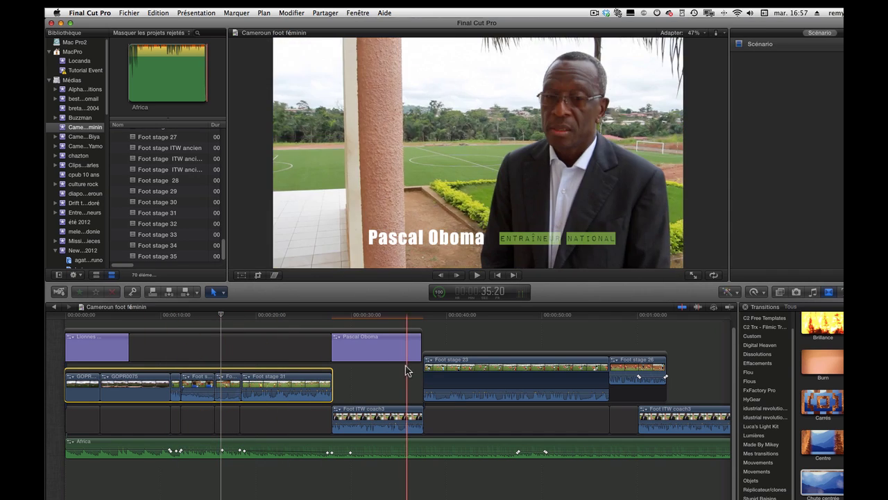
left_click(493, 358, "super")
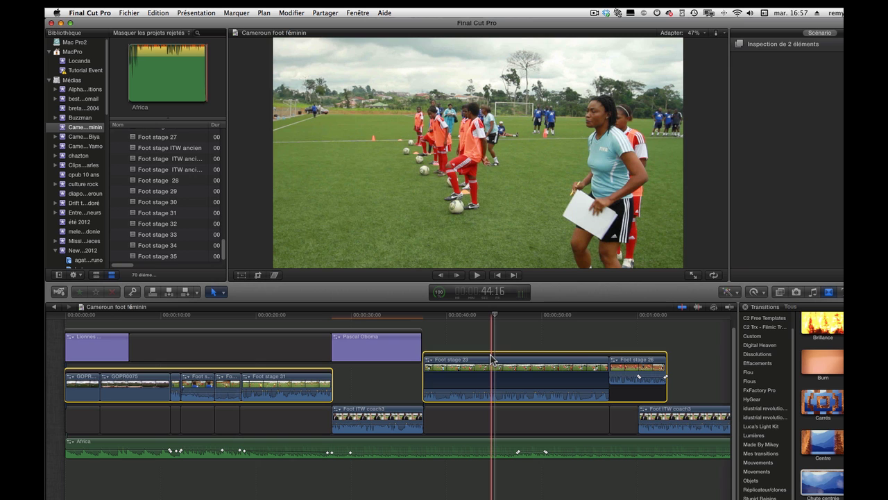
left_click(716, 498)
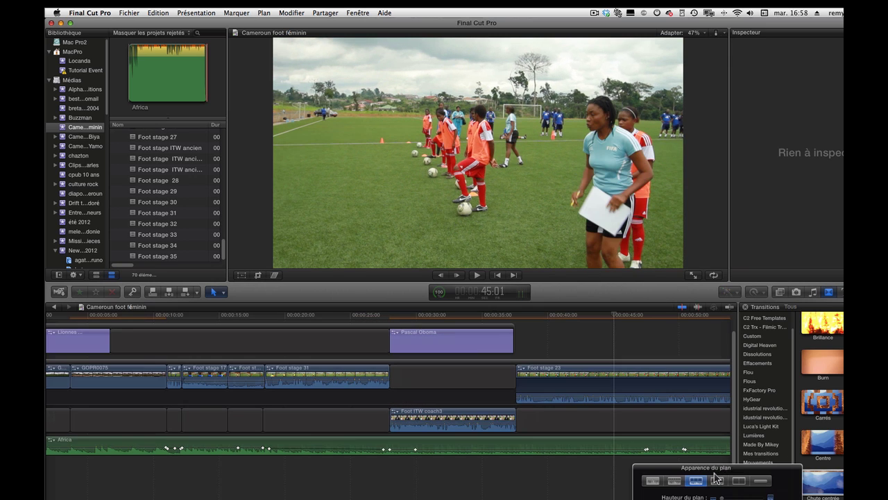
left_click(575, 496)
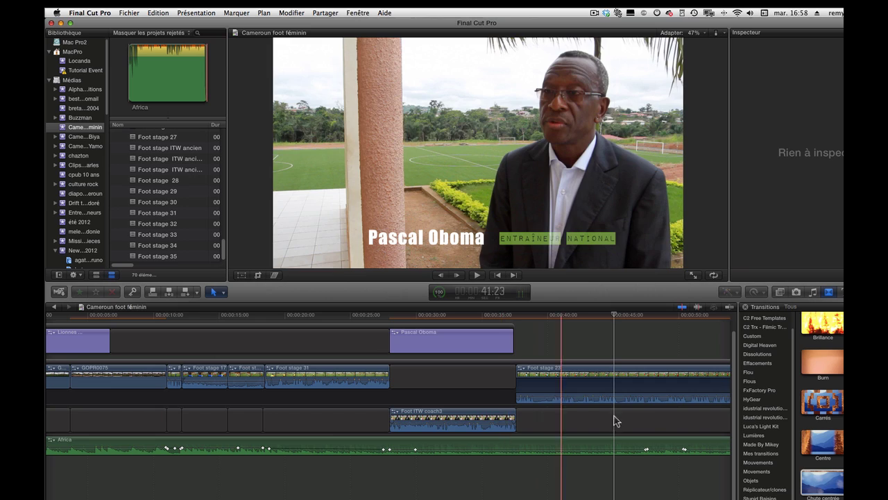
Step: Merge the storyline containing Foot stage 23 with the separate one starting at Foot stage 29 into a single storyline
scroll(646, 420, "right", 3)
key("super+minus")
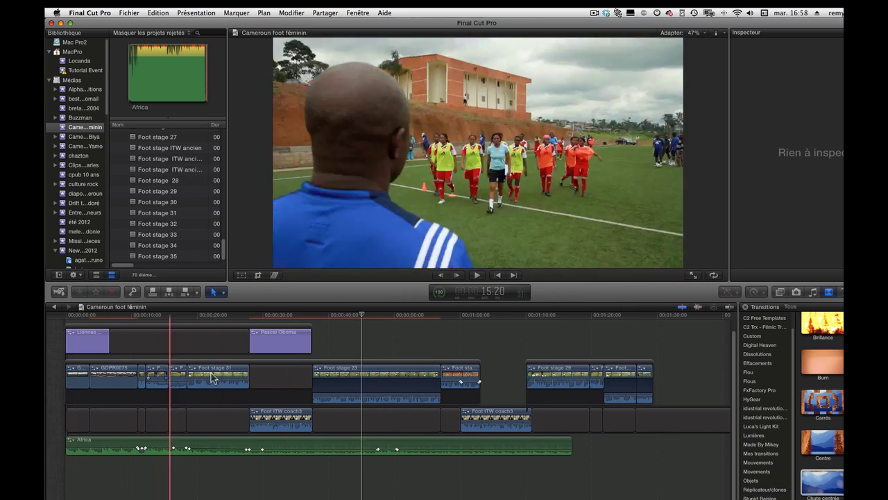
left_click(445, 364)
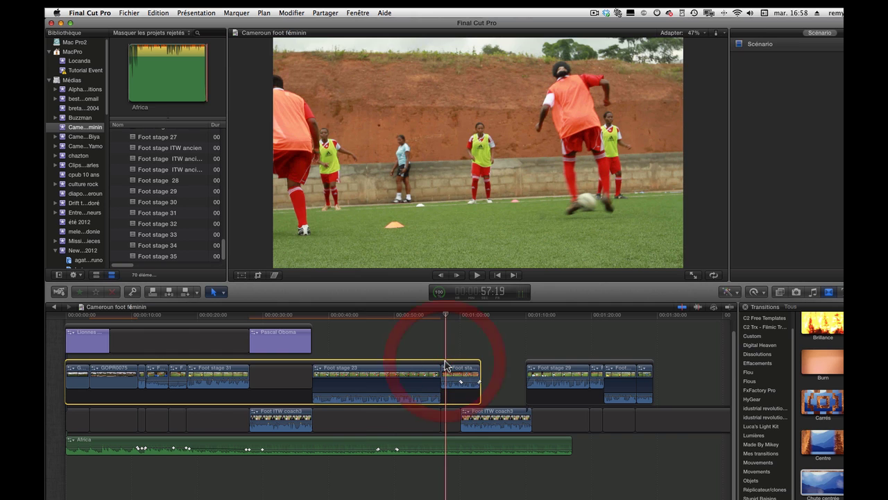
left_click(544, 364, "super")
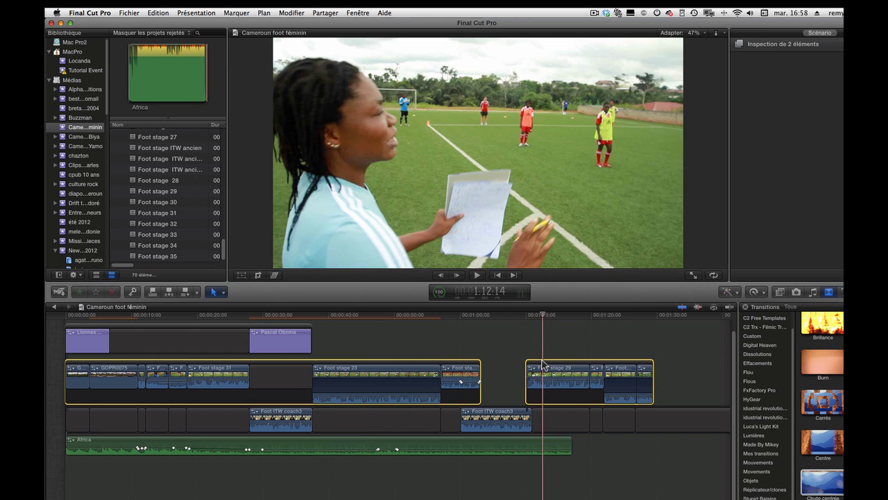
key("super+g")
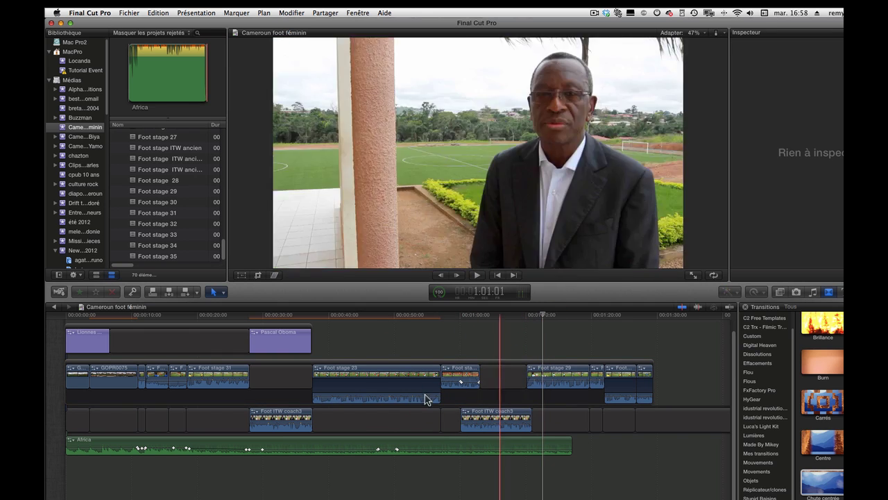